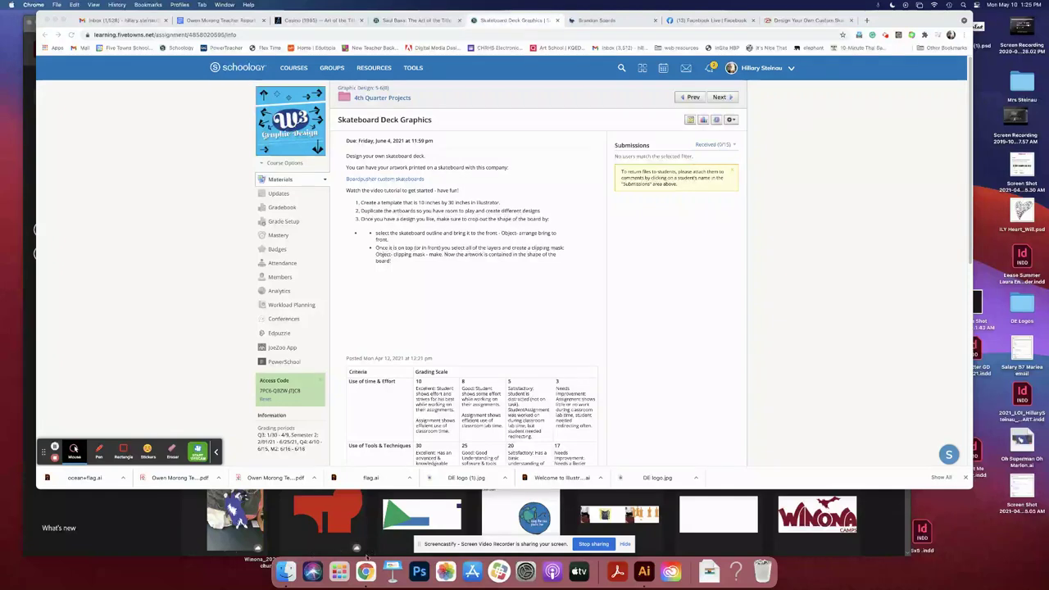
- Switch from the Schoology Skateboard Deck Graphics page to Illustrator's Home screen
left_click(207, 530)
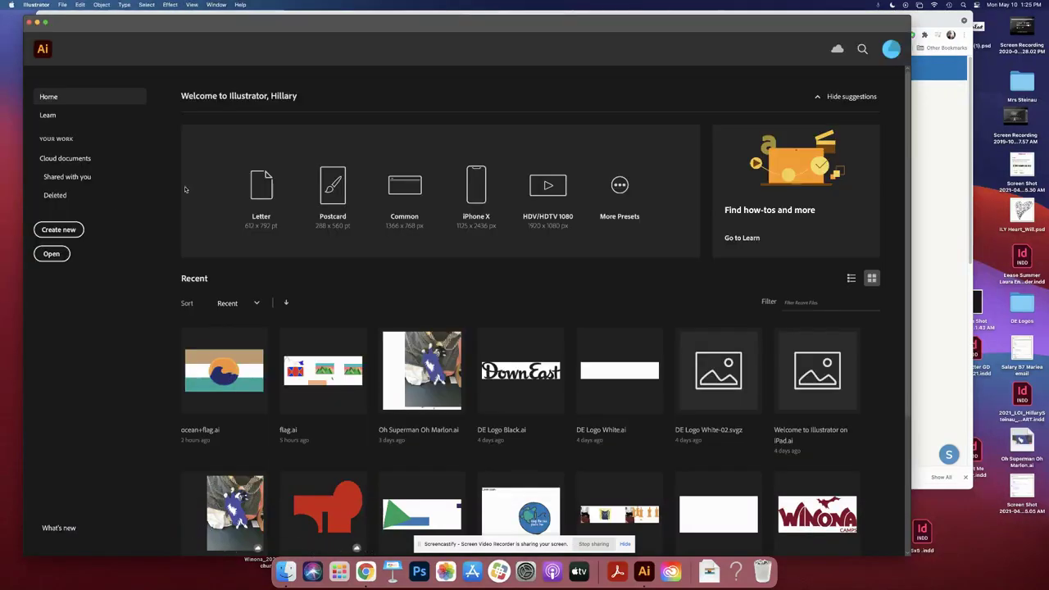
- Start a new document from Illustrator's Home screen with Create New
left_click(72, 231)
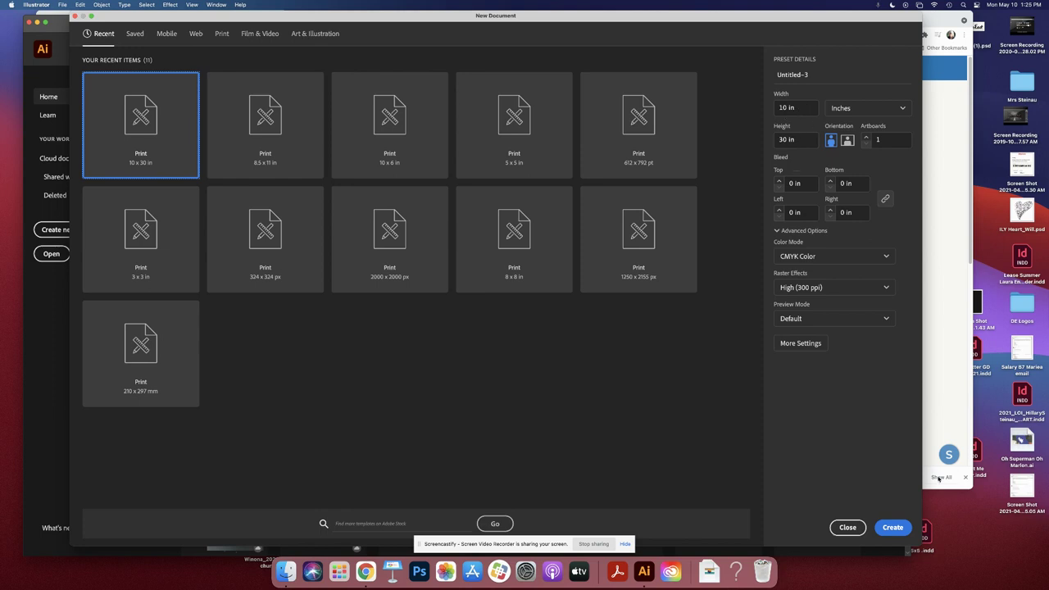
- Create the 10 × 30 in document and duplicate its artboard to the right
key("Return")
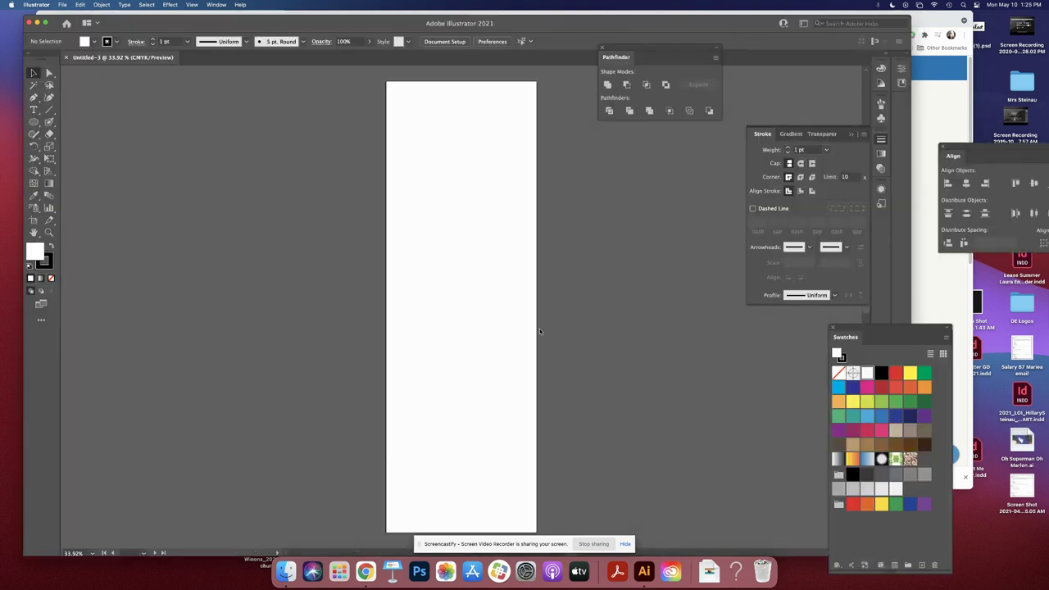
left_click_drag(579, 284, 431, 288)
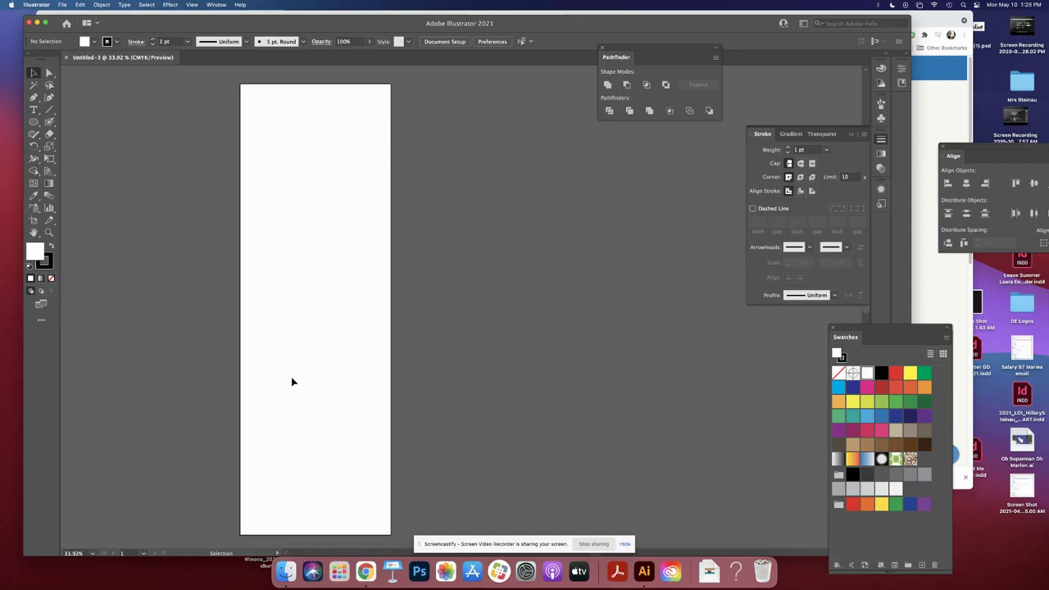
left_click(34, 221)
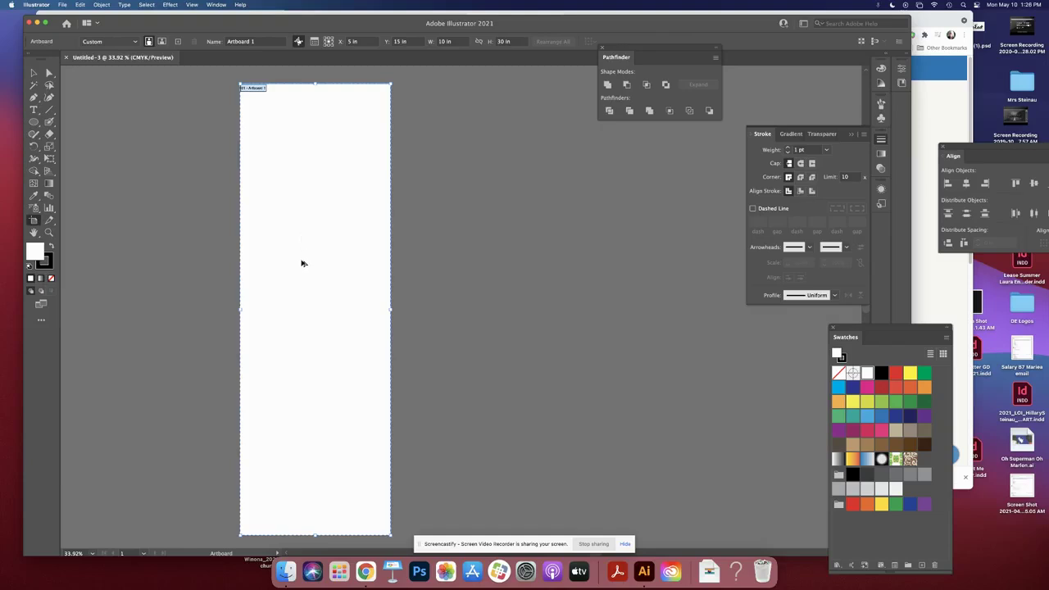
left_click_drag(302, 263, 774, 268)
- Add a third artboard, line all three up, and move the Pathfinder panel aside
left_click_drag(652, 260, 409, 264)
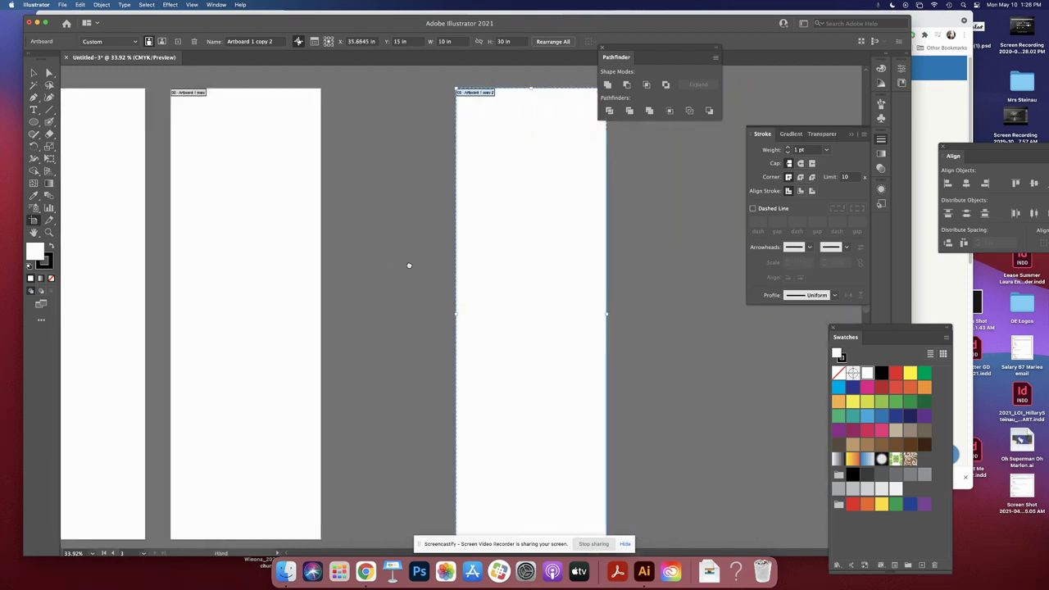
left_click_drag(496, 271, 686, 284)
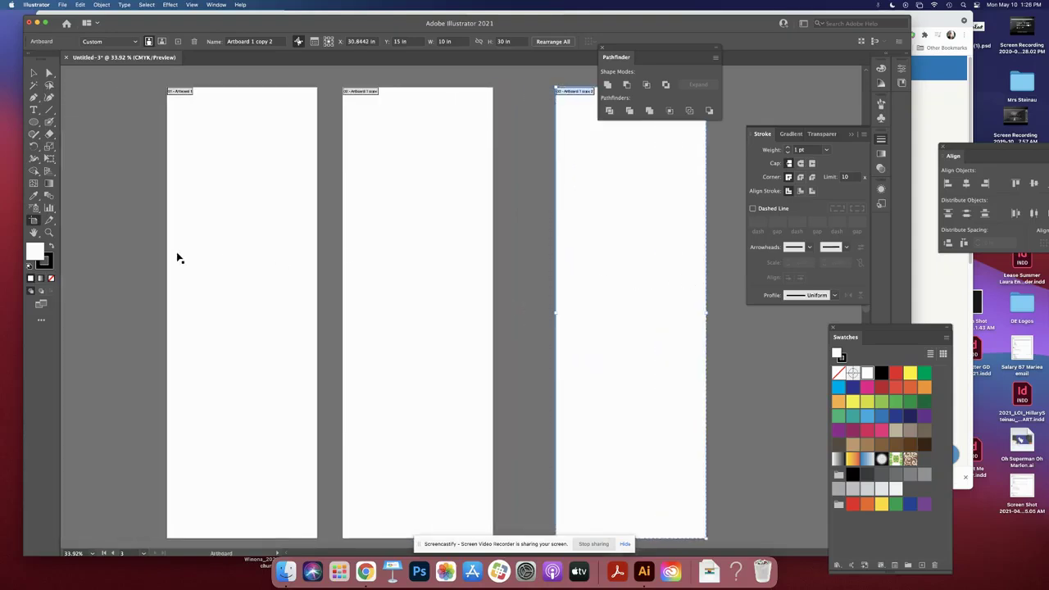
left_click_drag(143, 246, 170, 246)
left_click_drag(626, 46, 774, 53)
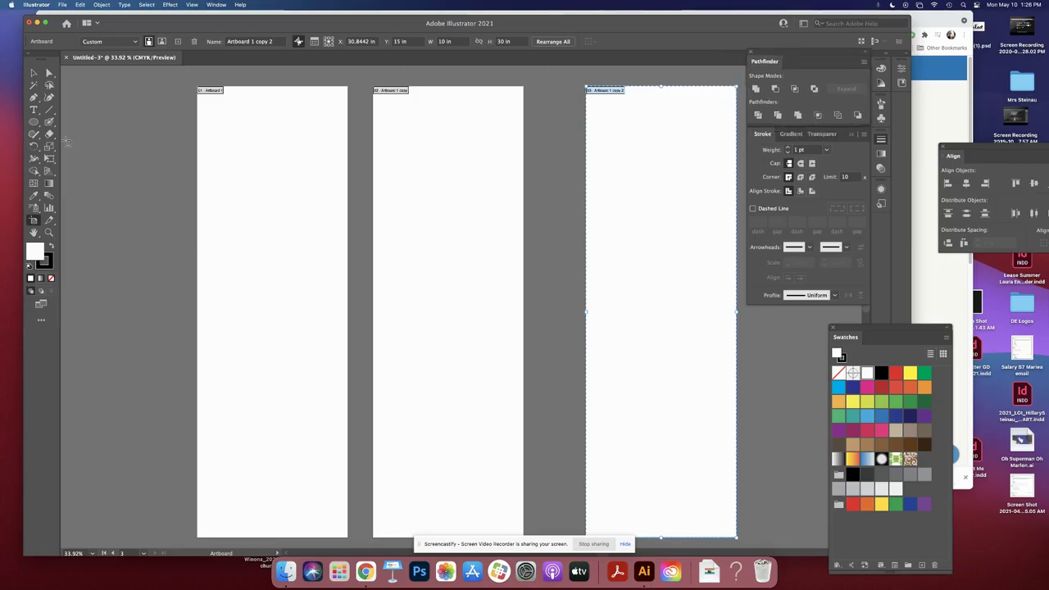
left_click(33, 72)
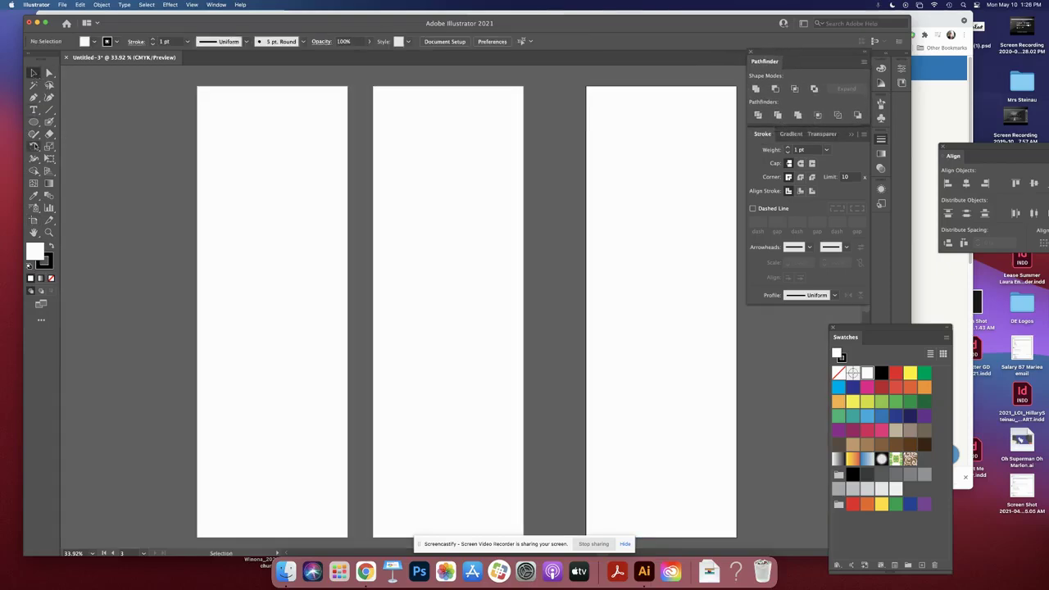
left_click(33, 122)
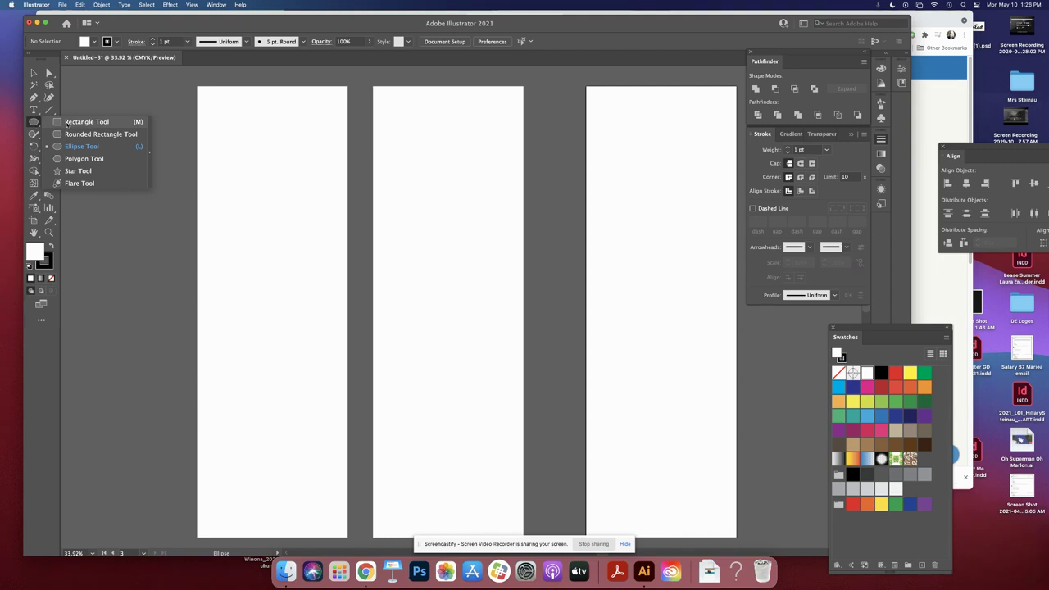
- Draw a rectangle filling the first artboard with a 4 pt stroke
left_click(82, 121)
left_click_drag(211, 112, 347, 537)
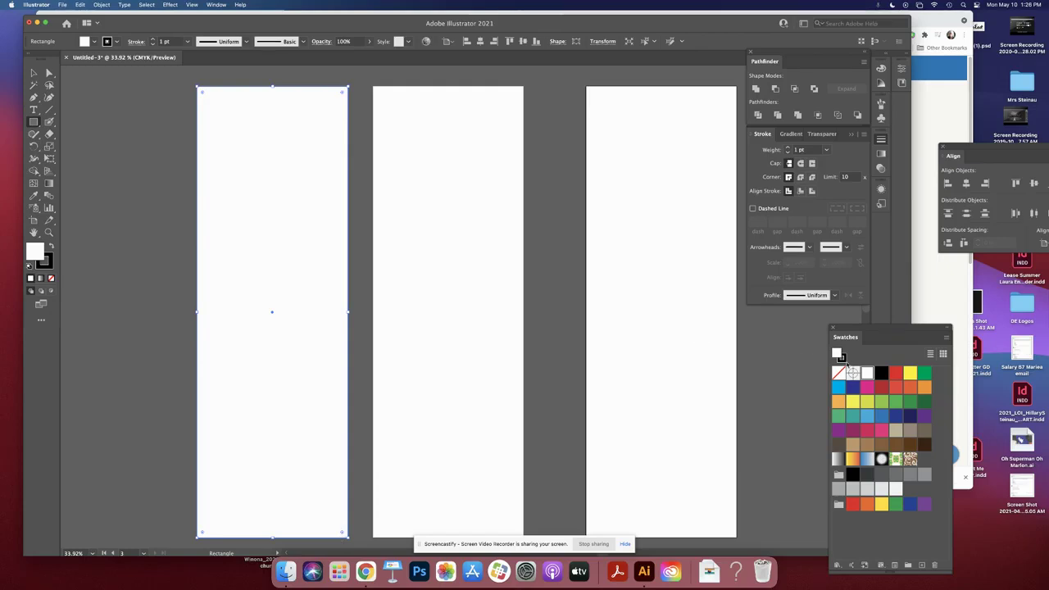
left_click(841, 358)
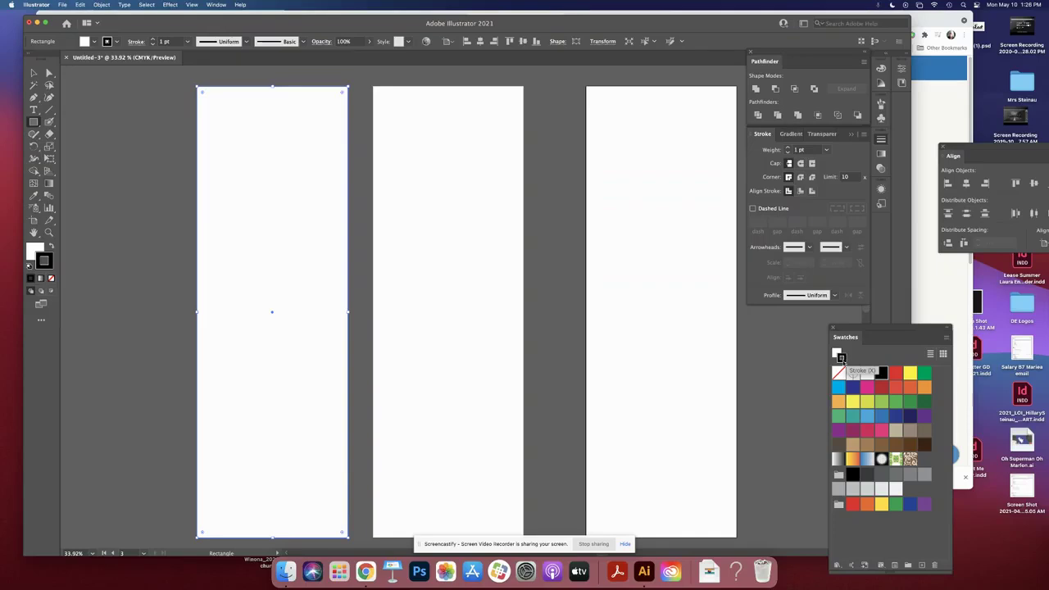
left_click(788, 148)
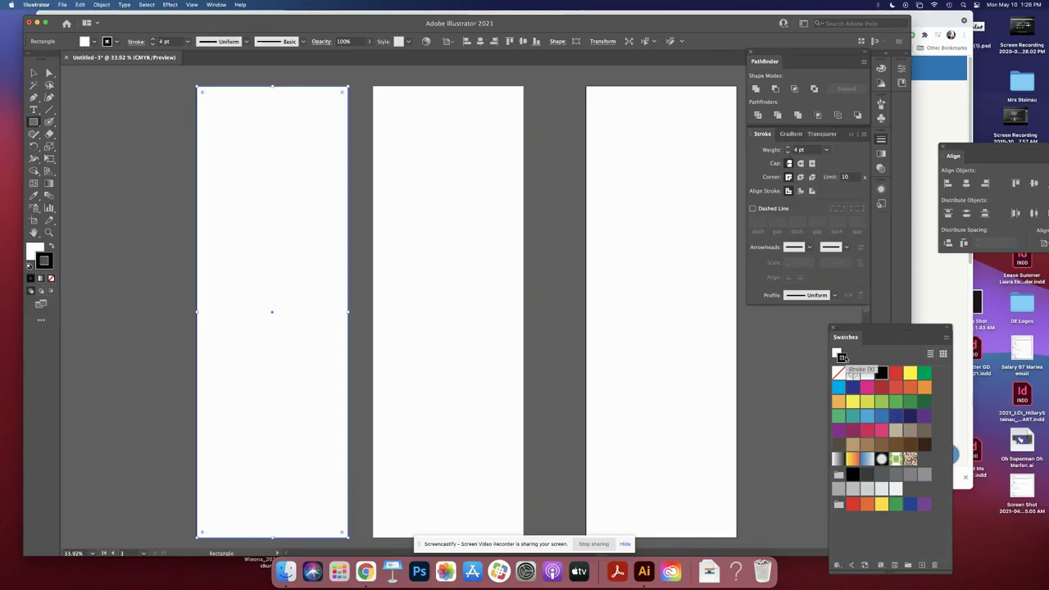
- Round the rectangle's corners into a board shape and copy it onto the second artboard
left_click(33, 73)
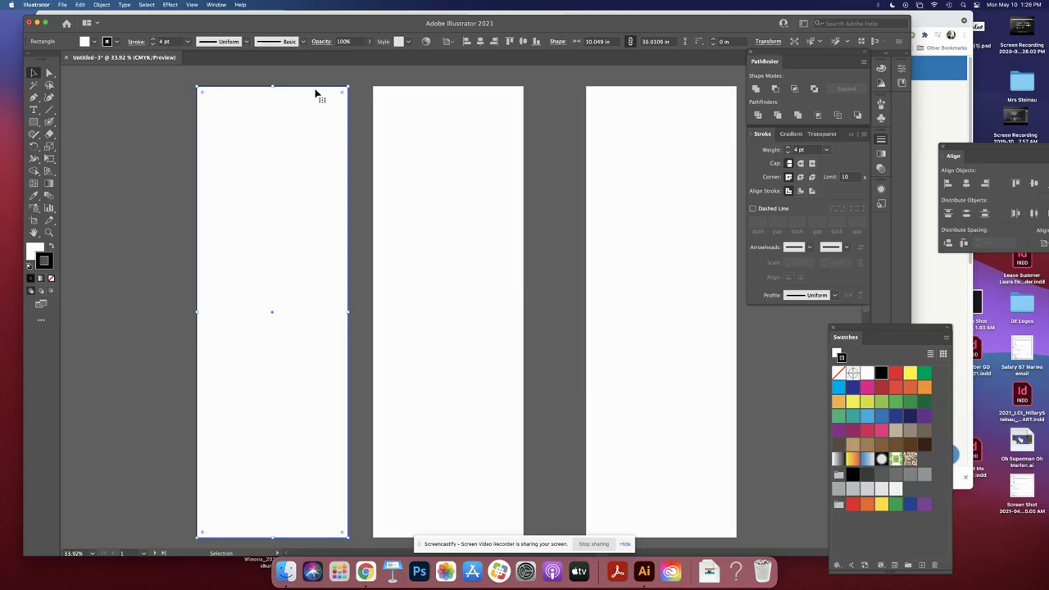
left_click_drag(202, 95, 241, 156)
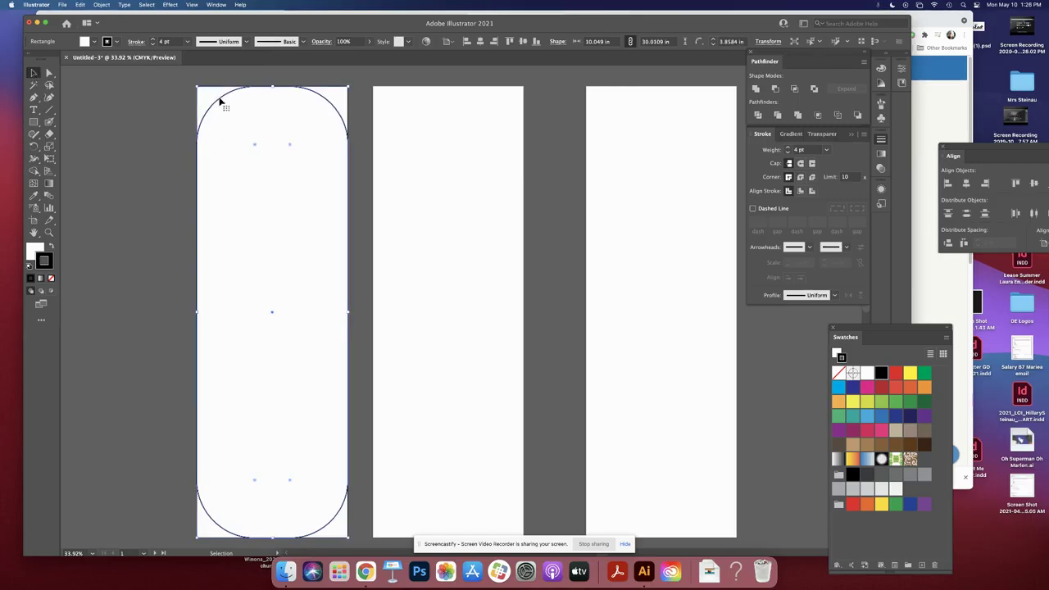
left_click(150, 108)
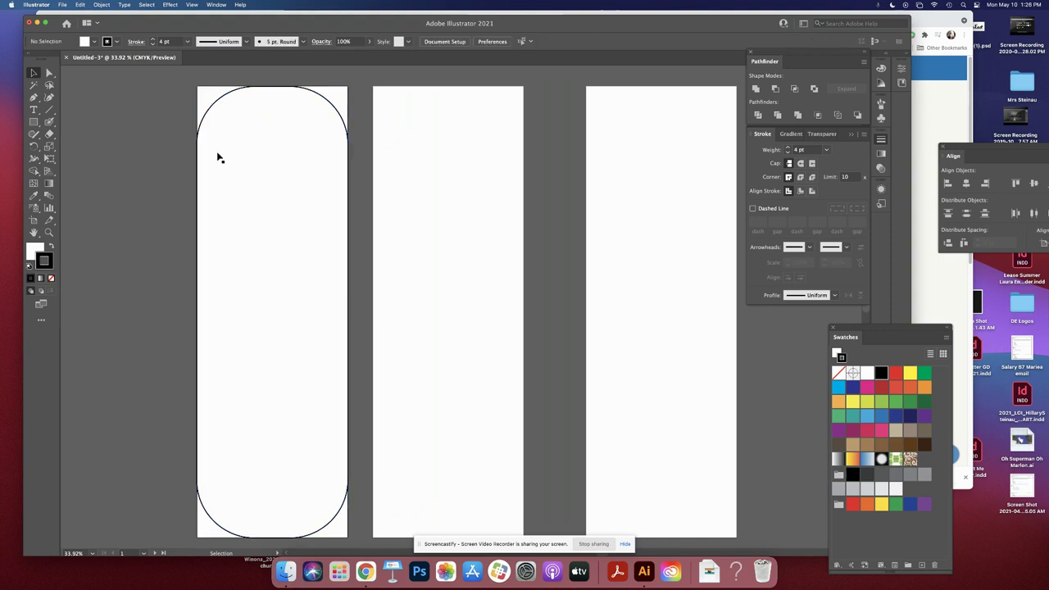
left_click(205, 122)
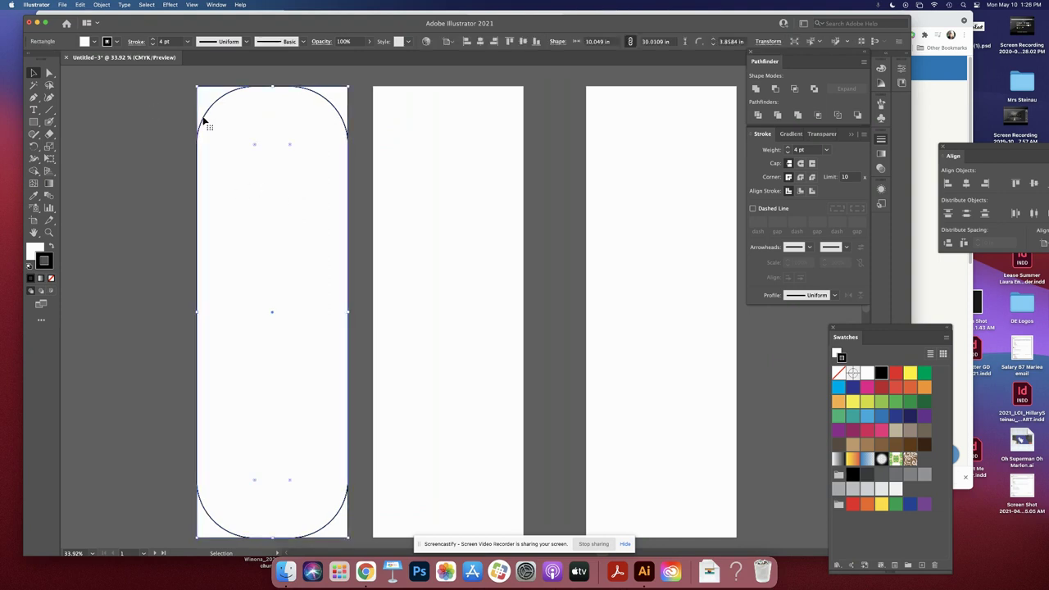
left_click_drag(205, 122, 592, 140)
- Draw a new blank artboard to the left of the board outlines
left_click(174, 188)
left_click_drag(160, 184, 323, 181)
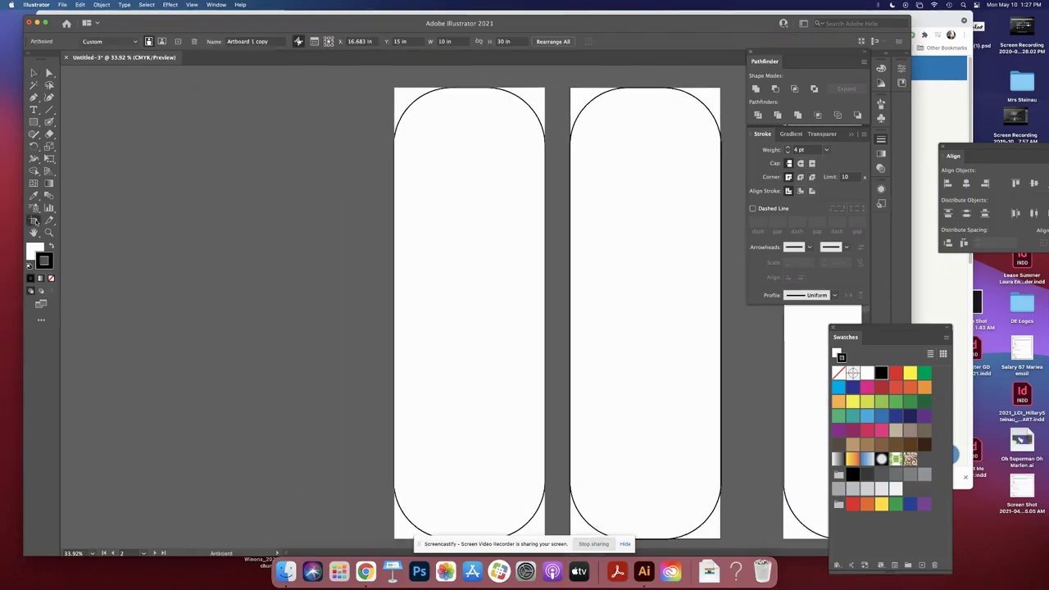
left_click(34, 219)
left_click_drag(125, 95, 358, 543)
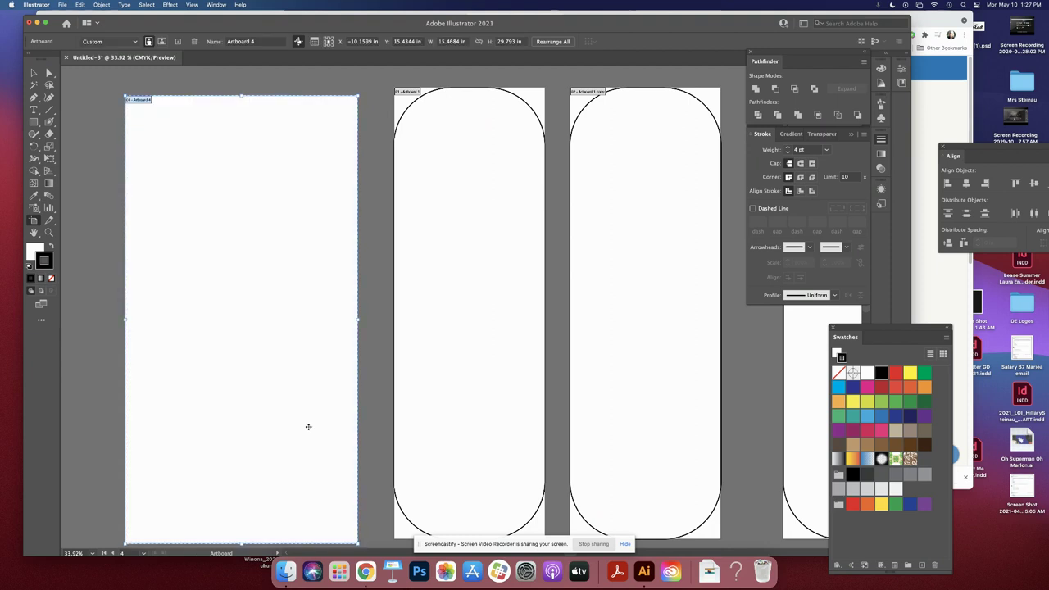
left_click(34, 73)
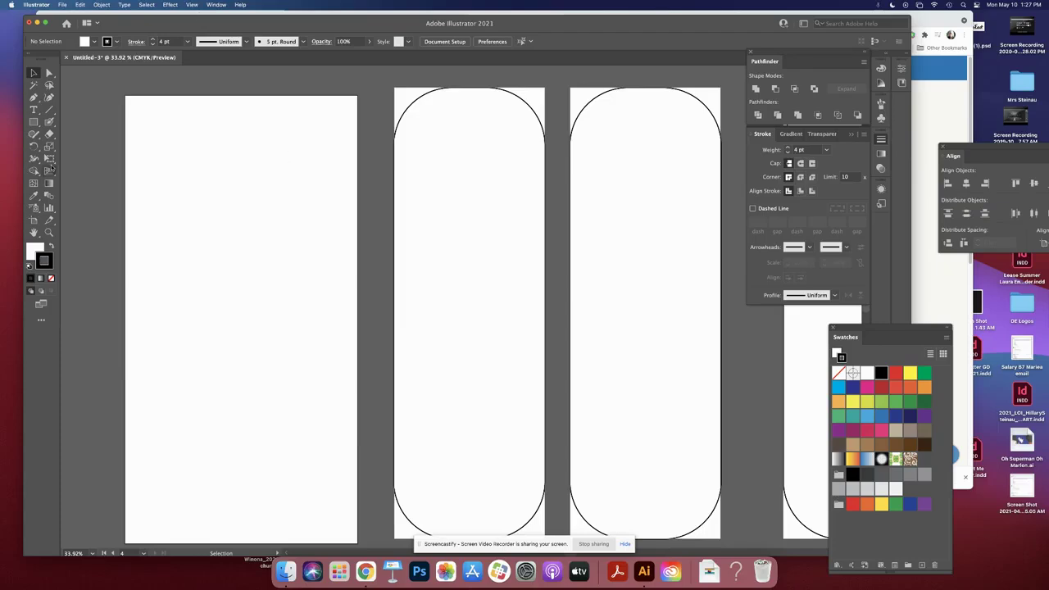
left_click(34, 122)
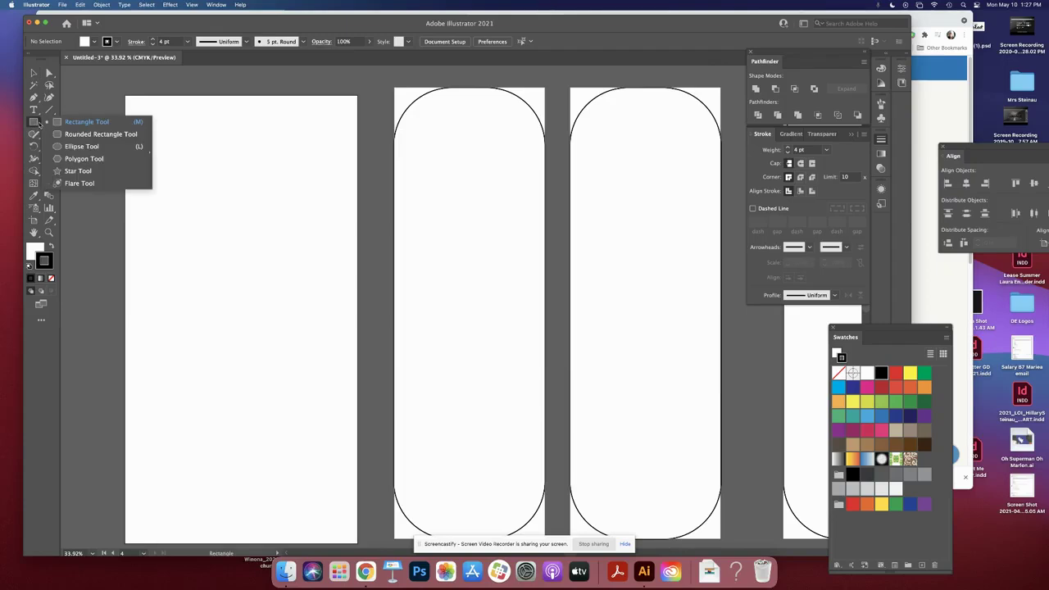
- Draw a hexagon with the Polygon tool and move it onto the new artboard
left_click(84, 158)
left_click_drag(159, 182, 234, 162)
key("v")
left_click_drag(161, 182, 249, 249)
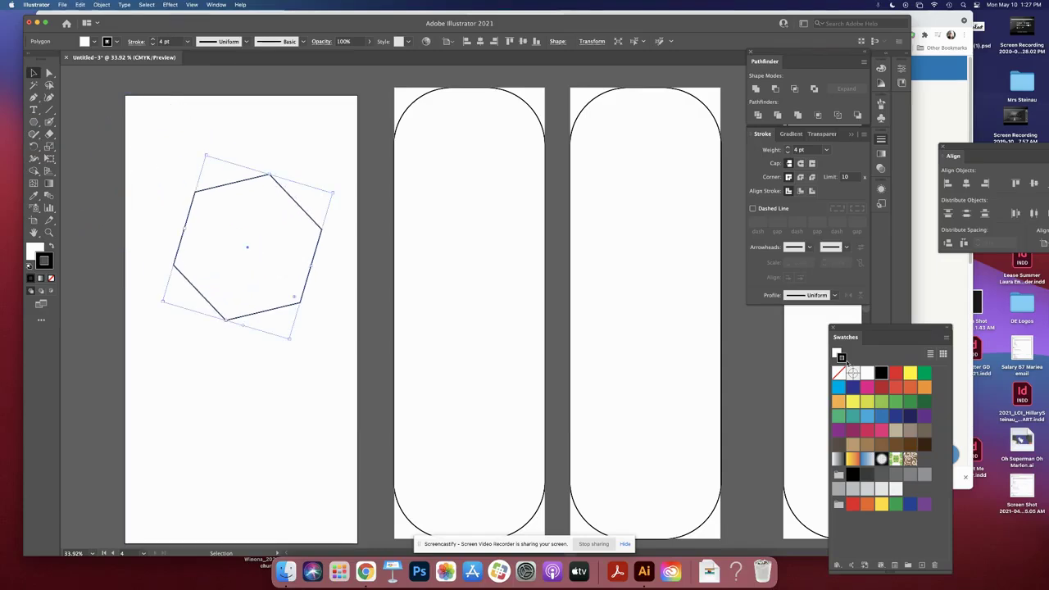
- Give the hexagon a yellow fill and no stroke
left_click(839, 387)
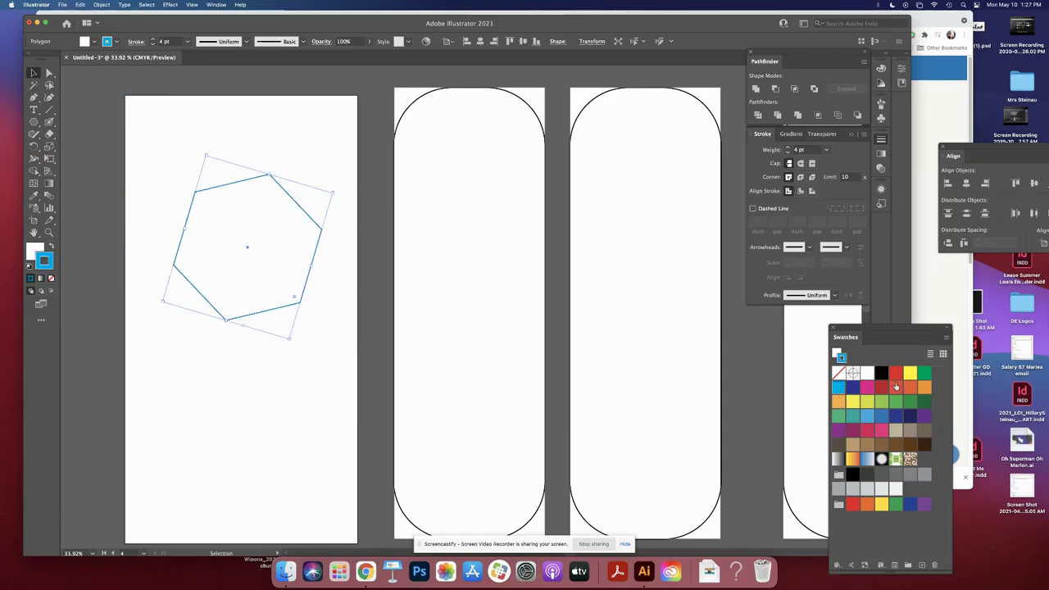
left_click(920, 389)
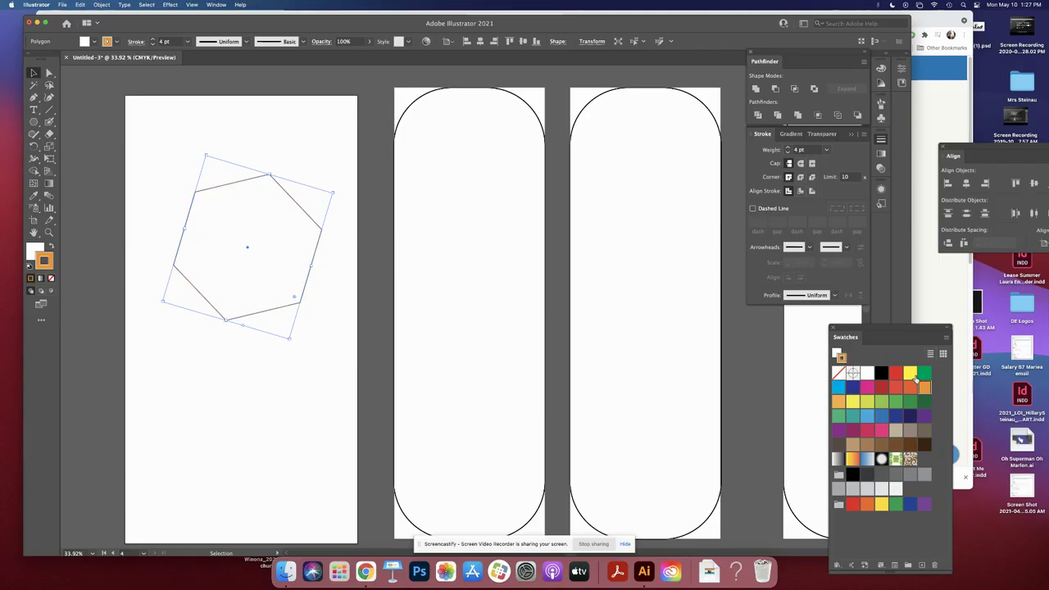
left_click(909, 374)
left_click(923, 388)
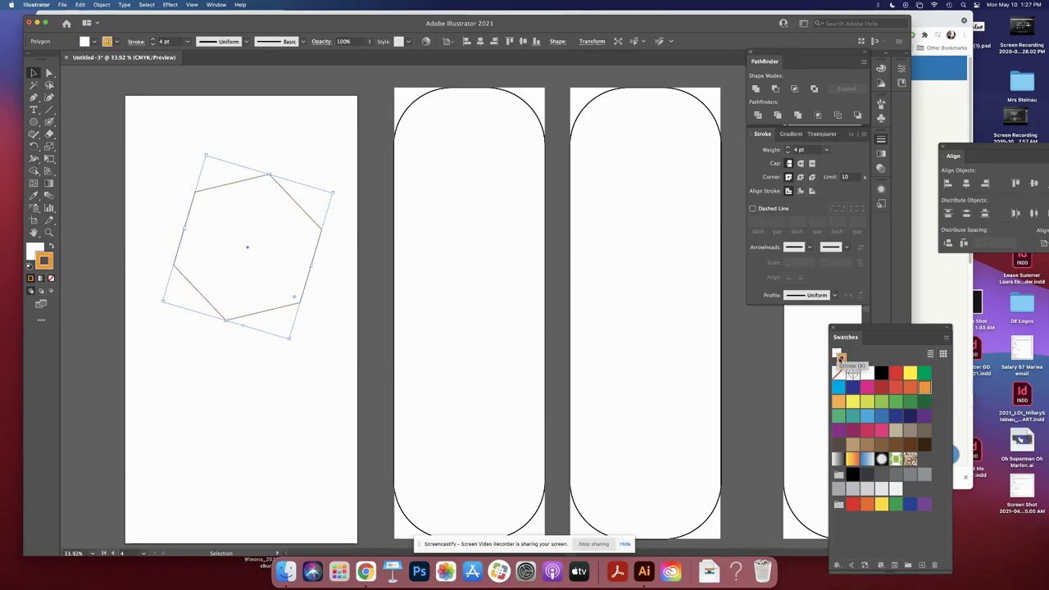
left_click(836, 352)
left_click(908, 374)
left_click(842, 358)
left_click(838, 373)
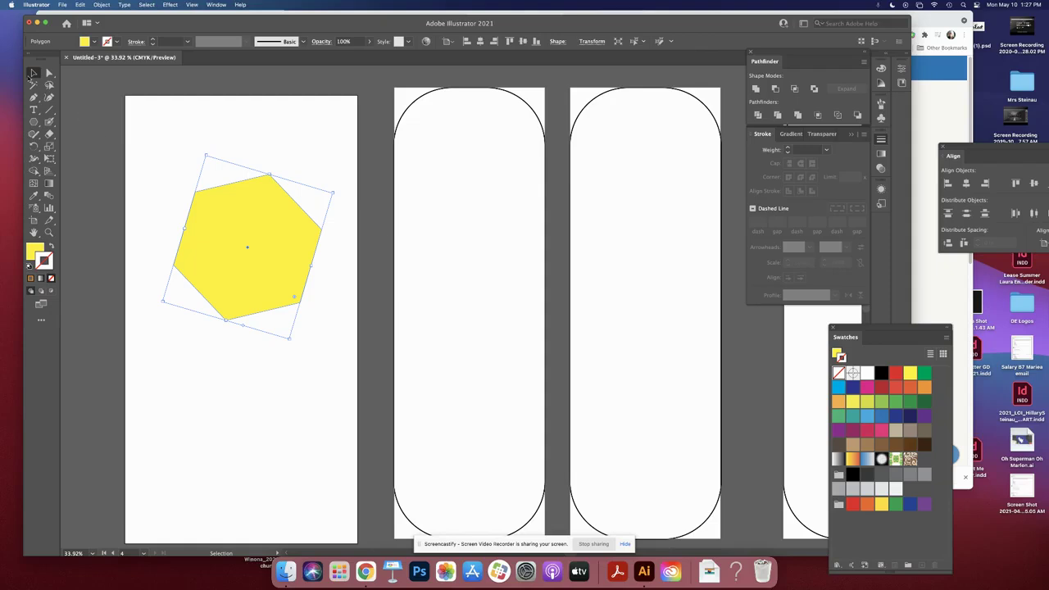
- Duplicate the yellow hexagon into an evenly spaced vertical column of three
left_click_drag(253, 273, 271, 167)
left_click_drag(228, 250, 223, 314)
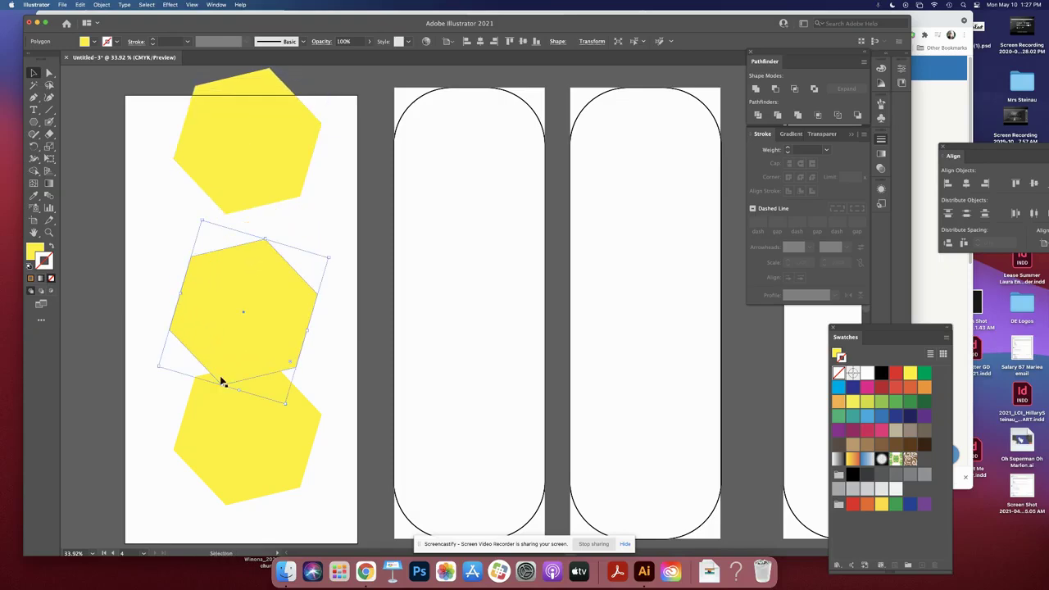
left_click_drag(233, 466, 233, 498)
scroll(196, 246, "left", 5)
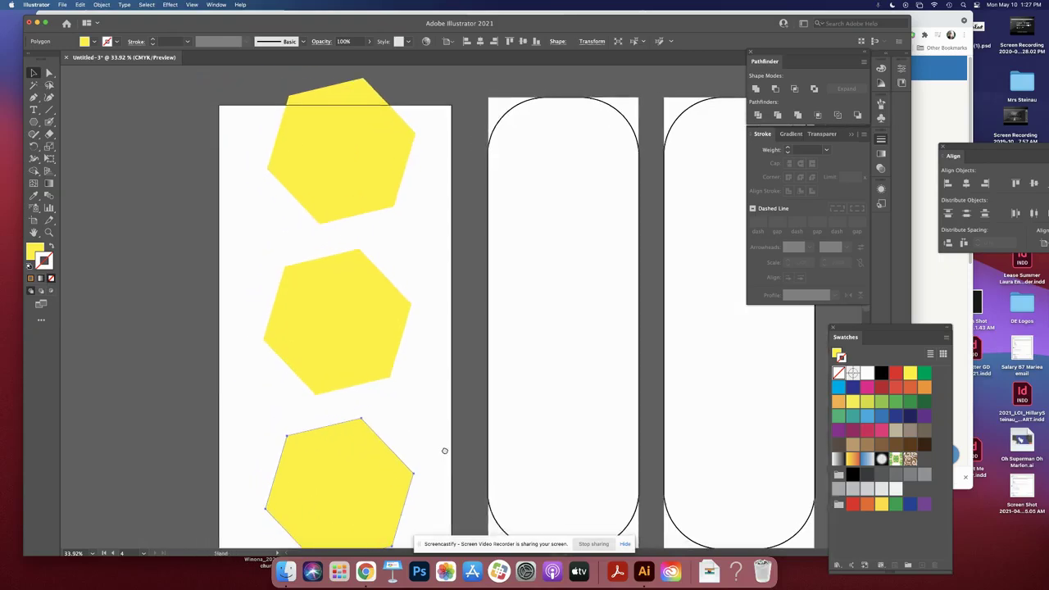
left_click(161, 129)
- Fill the top hexagon red and the middle hexagon light orange
left_click(362, 180)
left_click(894, 388)
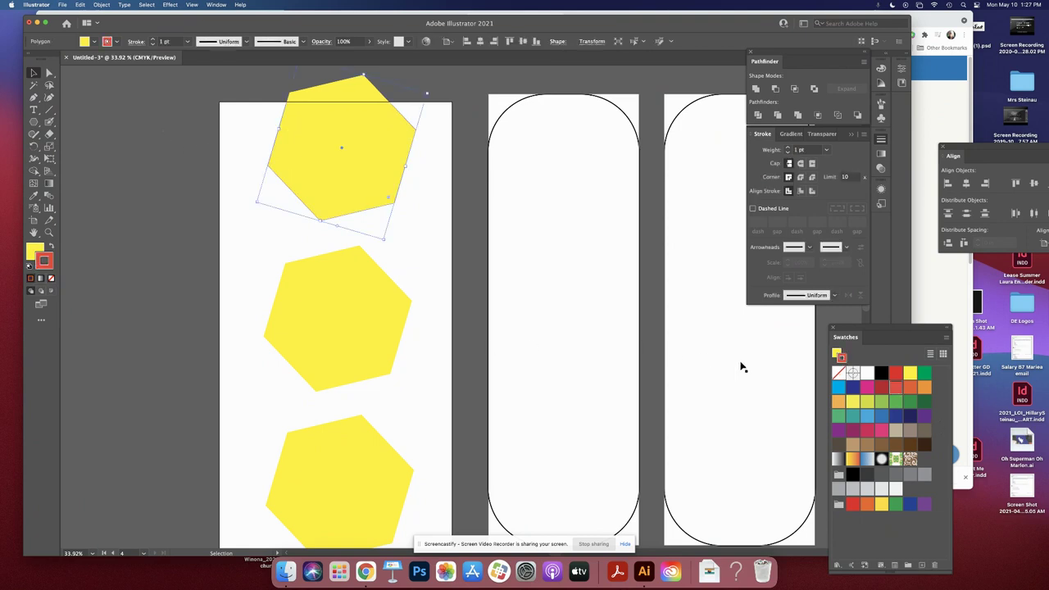
left_click(838, 372)
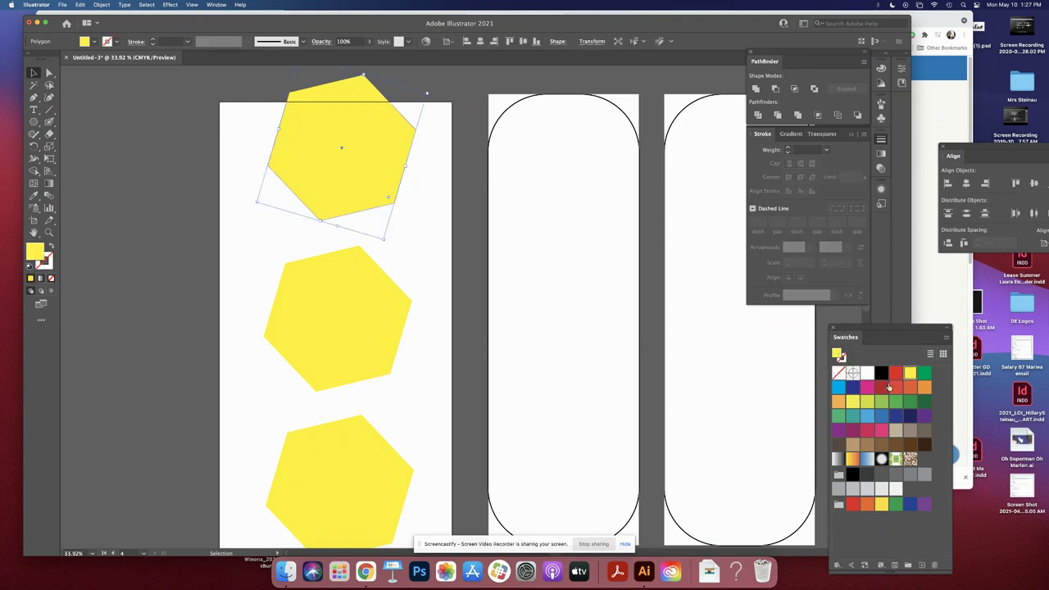
left_click(893, 387)
left_click(358, 324)
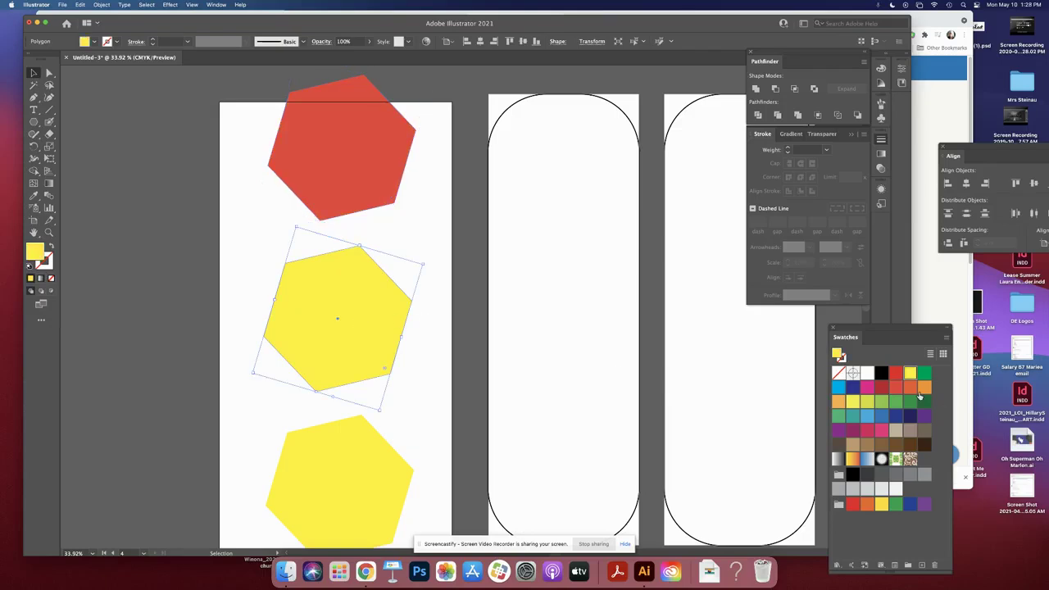
left_click(913, 388)
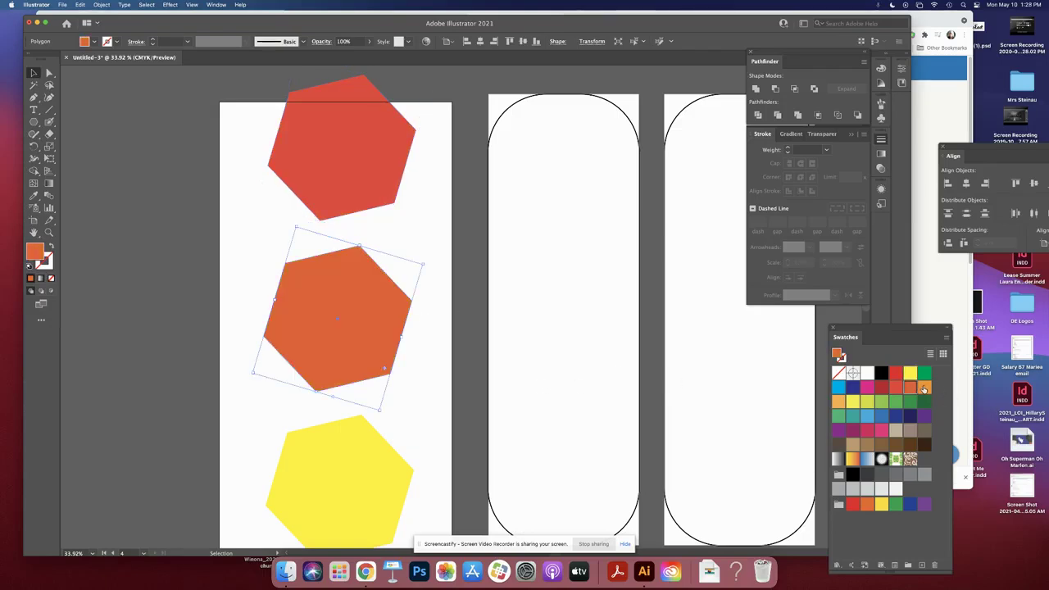
left_click(925, 388)
left_click(426, 378)
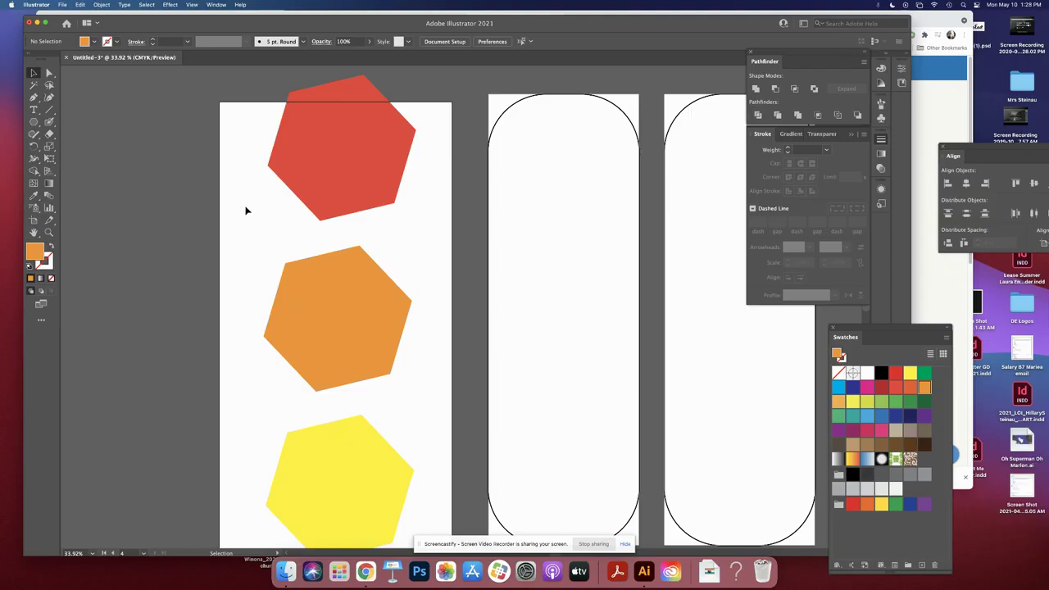
- Copy the hexagon column, shrink the copy, and move it up over the large hexagons
left_click(373, 475)
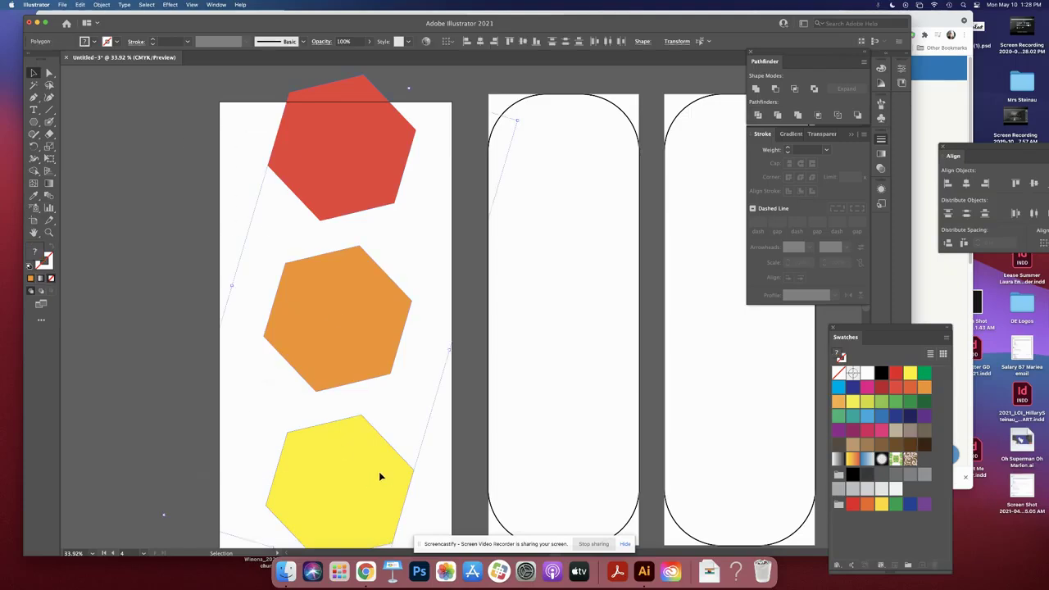
left_click_drag(378, 471, 277, 469)
left_click_drag(128, 286, 188, 286)
left_click_drag(242, 388, 263, 334)
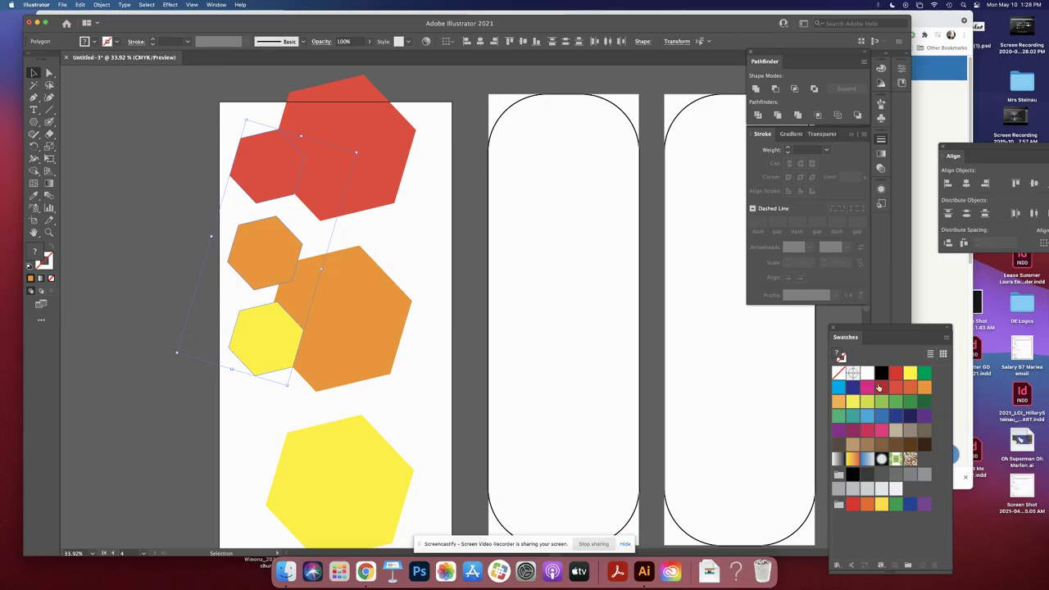
- Fill the small hexagons cyan and send them behind the large ones
left_click(841, 390)
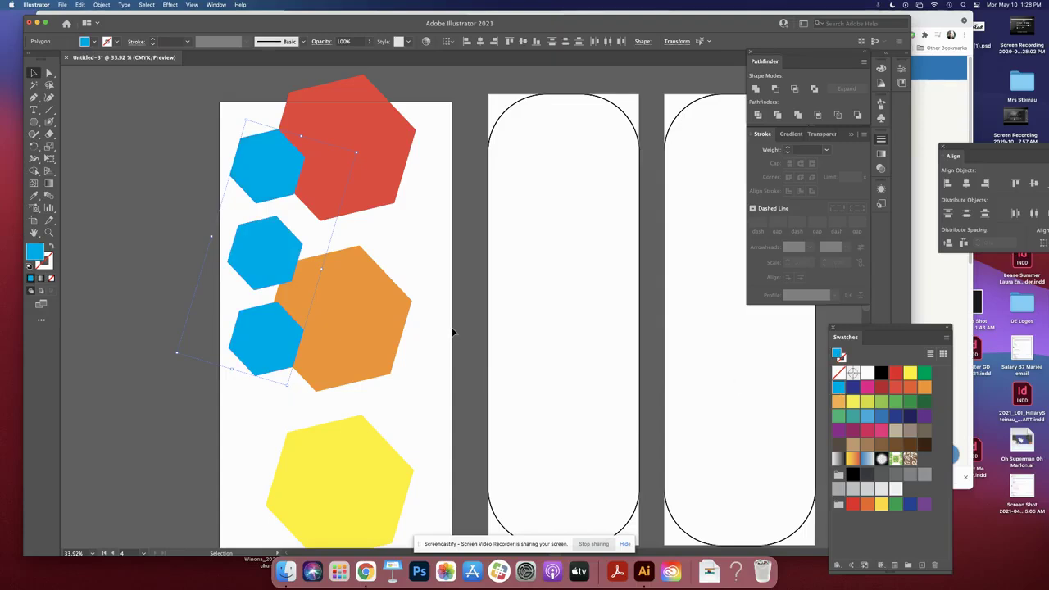
key("super+shift+bracketleft")
left_click(196, 306)
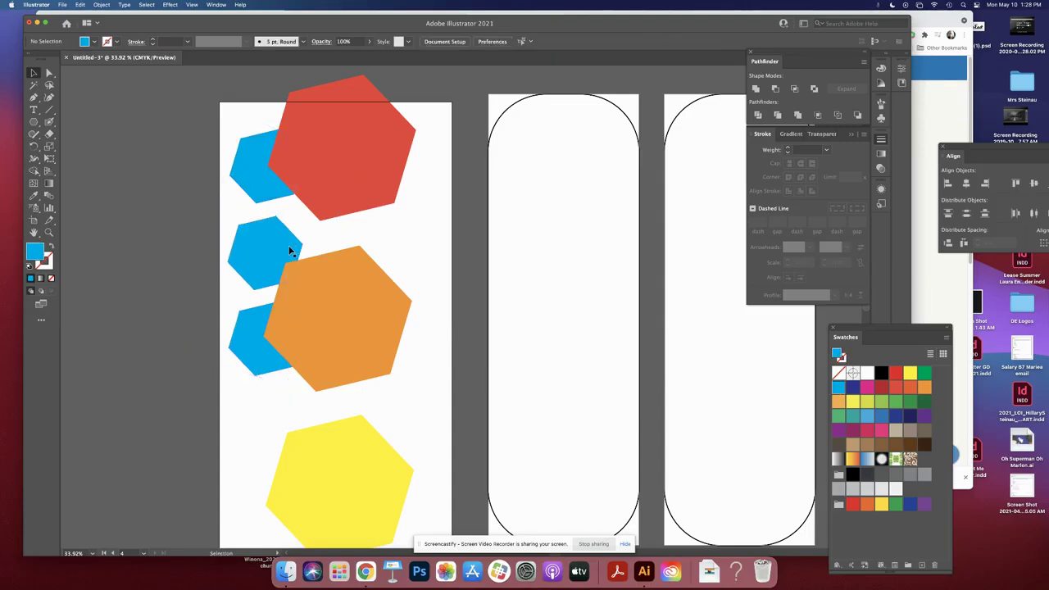
left_click_drag(202, 162, 267, 391)
left_click_drag(313, 318, 462, 463)
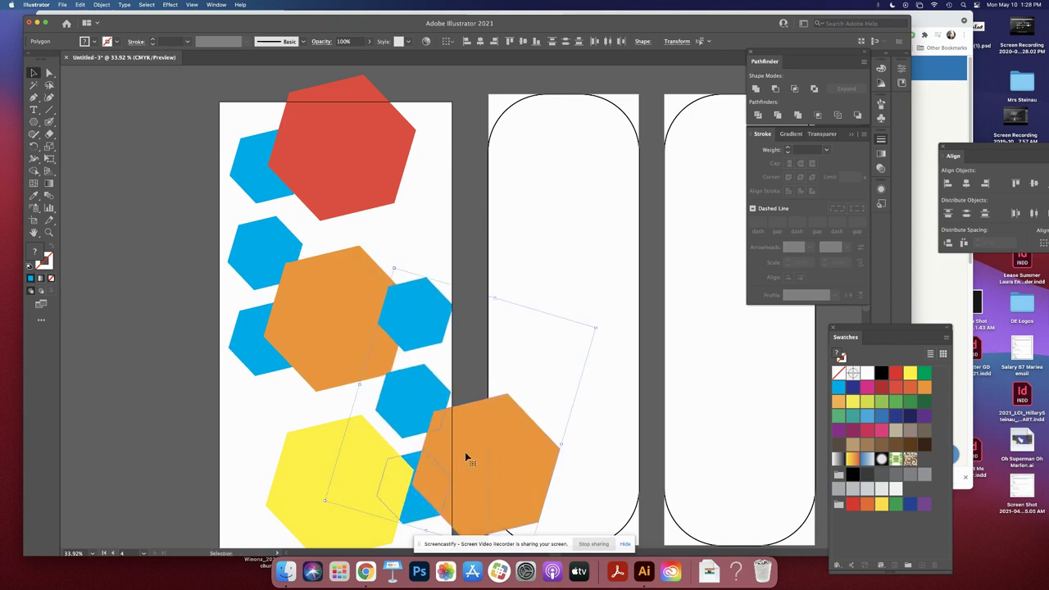
key("ctrl+z")
key("ctrl+shift+a")
- Copy the cyan hexagons to the right edge and fill them red
left_click_drag(243, 332, 414, 487)
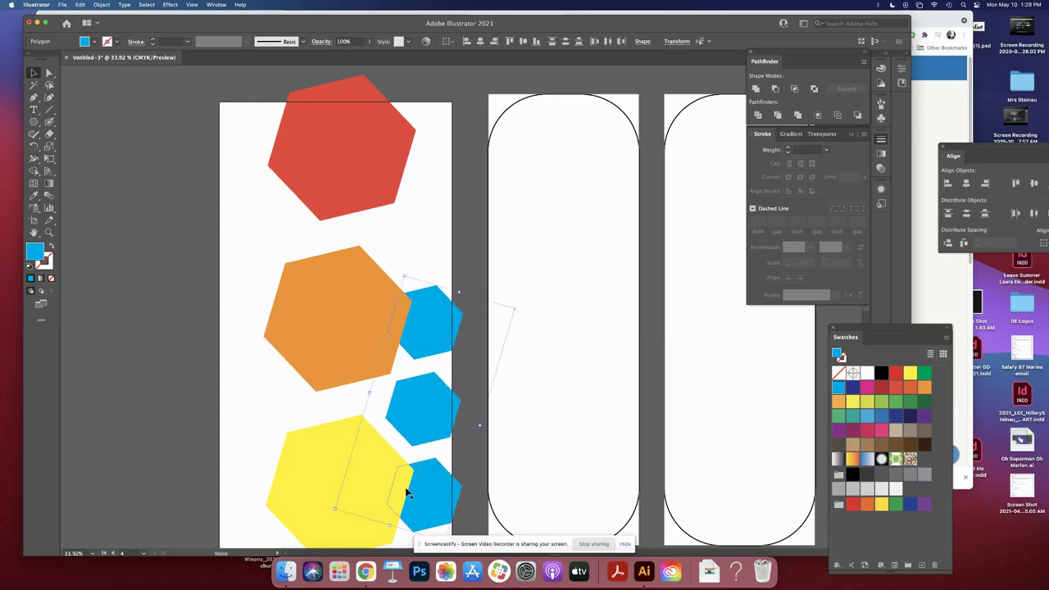
key("ctrl+z")
left_click(229, 178)
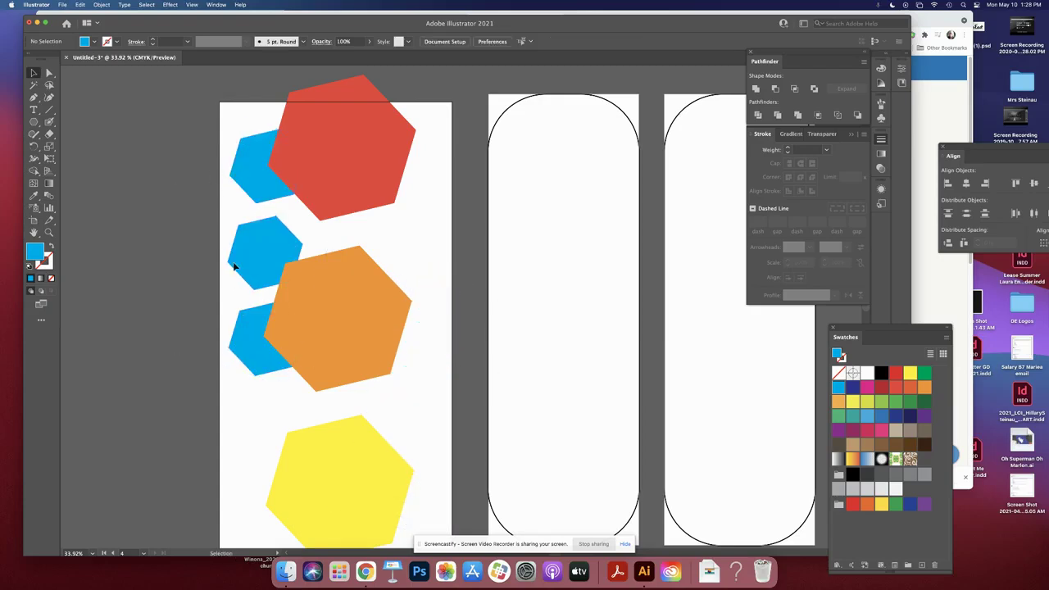
left_click(248, 348)
left_click_drag(250, 347, 408, 501)
left_click_drag(459, 525, 717, 382)
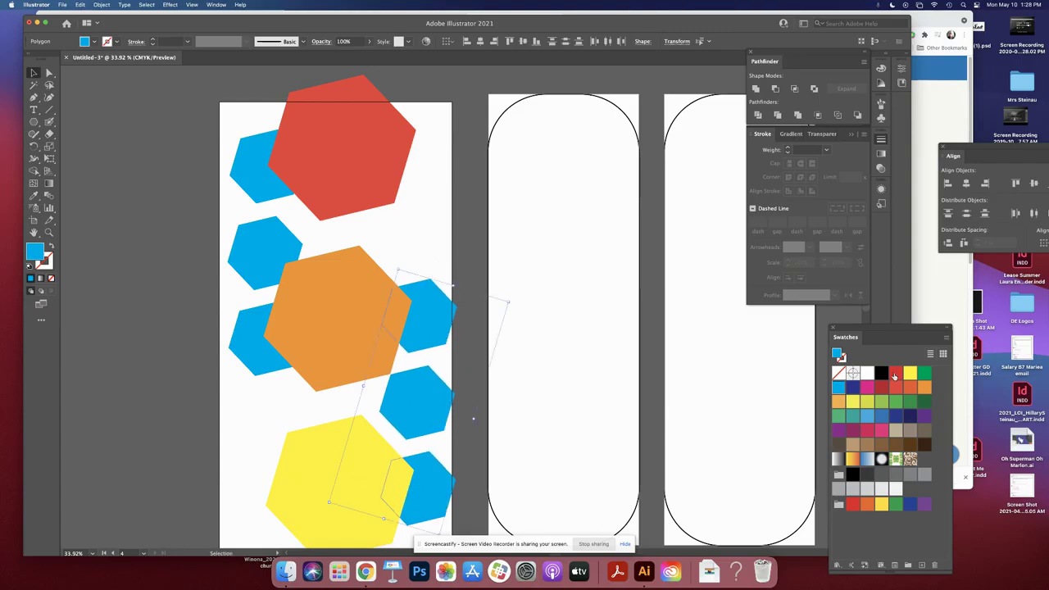
left_click(895, 374)
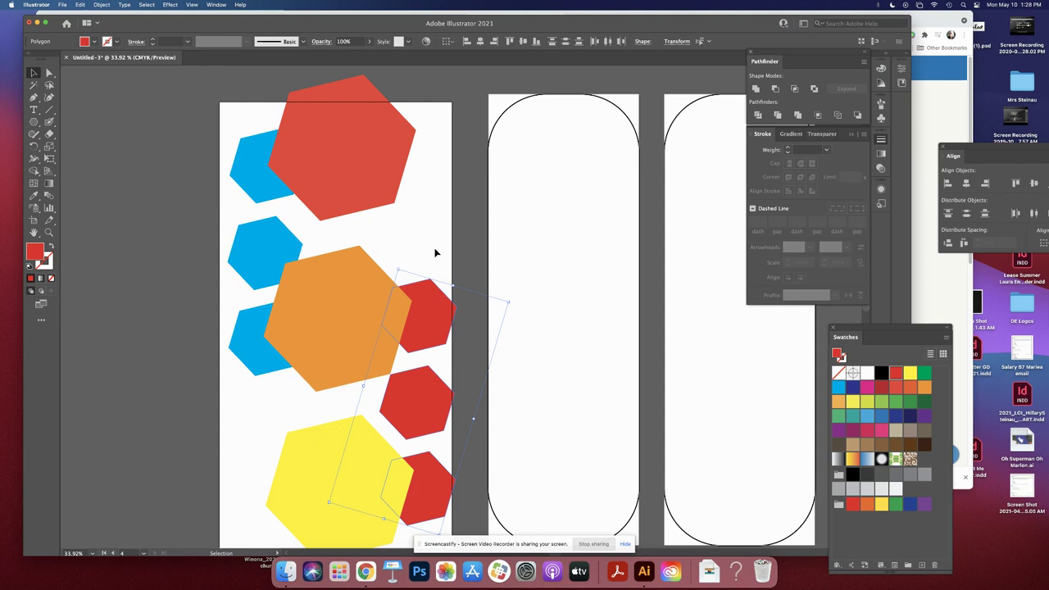
left_click(491, 317)
- Copy the red column to the left edge and fill it violet purple
left_click(430, 486)
left_click_drag(436, 481, 277, 510)
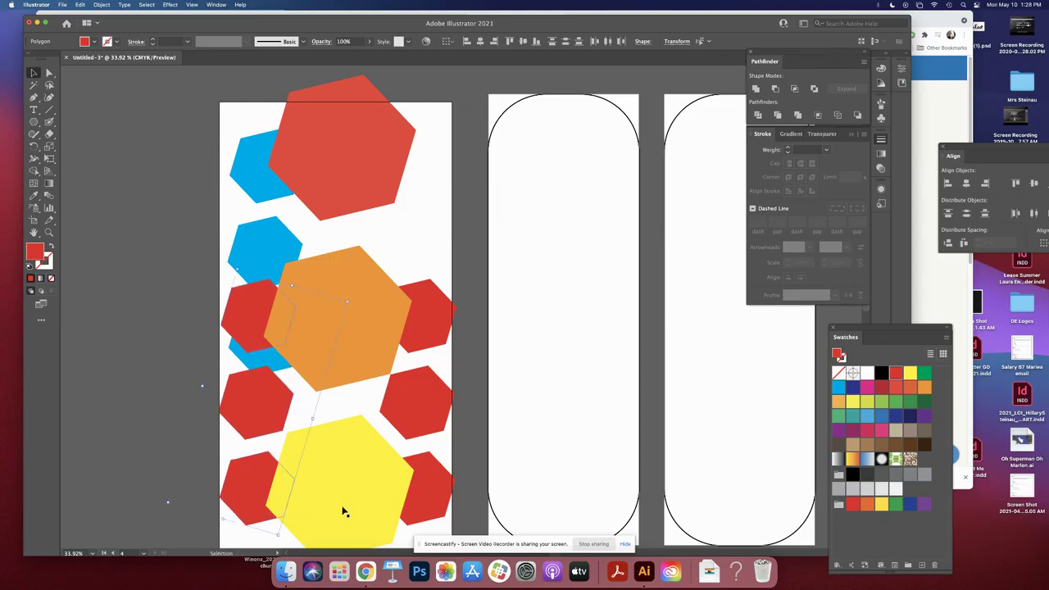
left_click(837, 432)
left_click(837, 433)
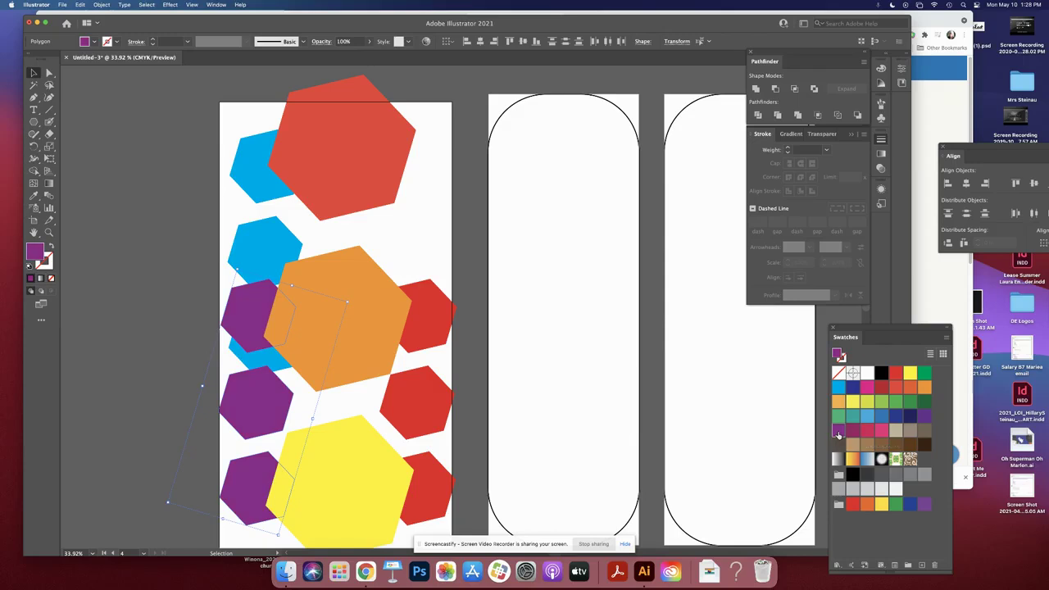
left_click(412, 234)
- Copy the red hexagons up the right edge, fill them dark blue, and send them backward
left_click(237, 319)
left_click(489, 308)
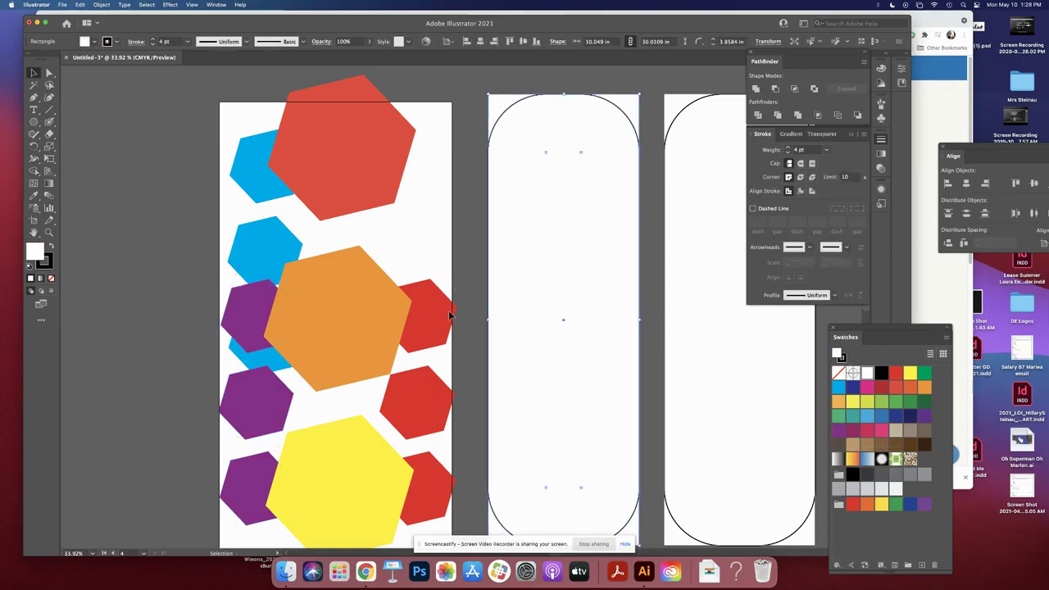
left_click(416, 413)
left_click_drag(448, 482, 434, 280)
left_click(837, 403)
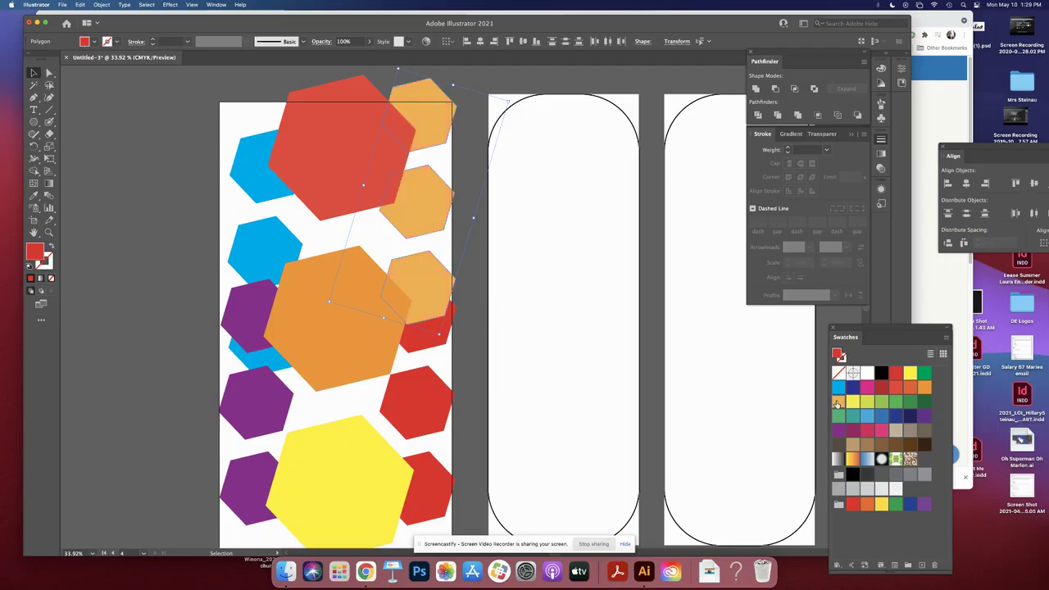
left_click(853, 387)
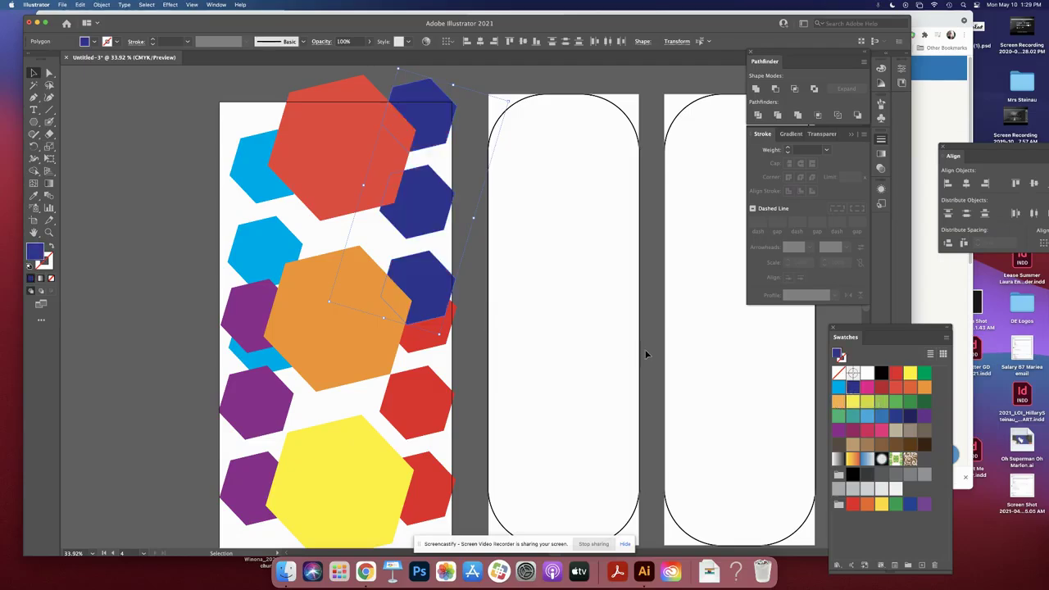
key("super+shift+bracketleft")
left_click(150, 286)
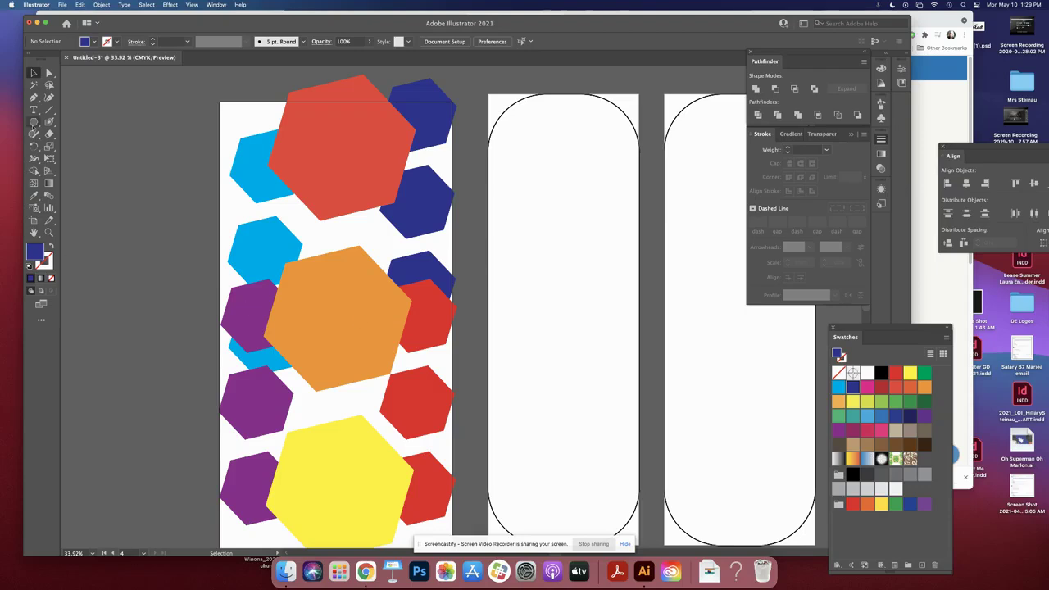
- Draw a vertical line with a black 18 pt stroke
left_click(50, 109)
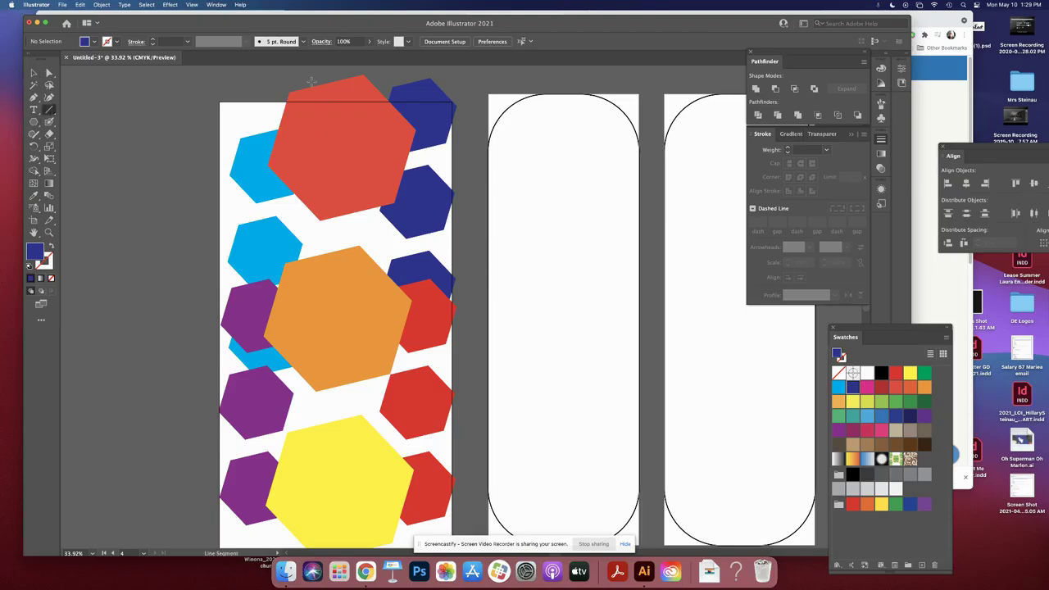
left_click_drag(328, 463, 328, 464)
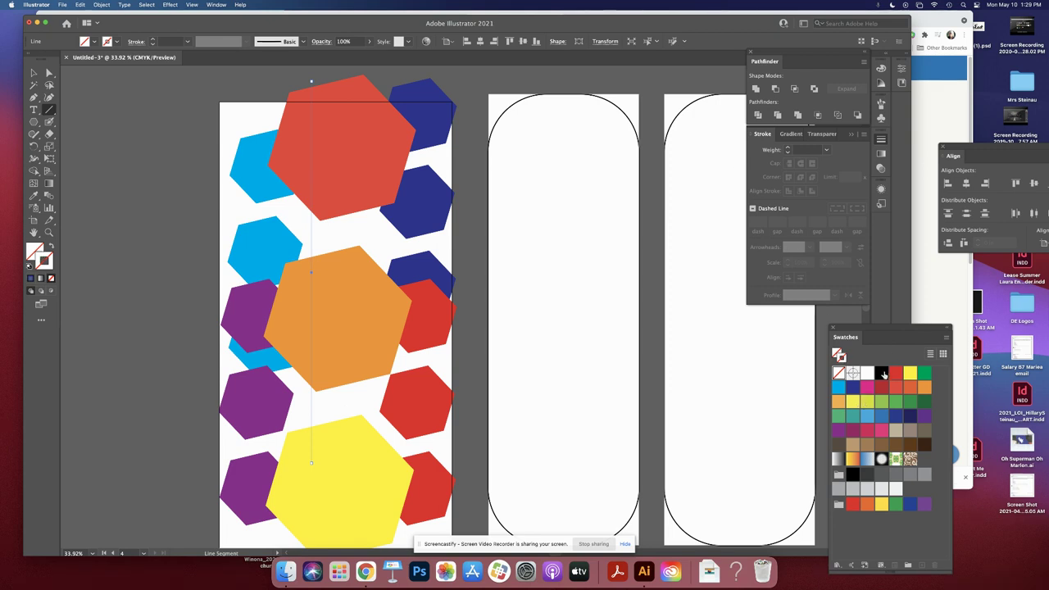
left_click(881, 373)
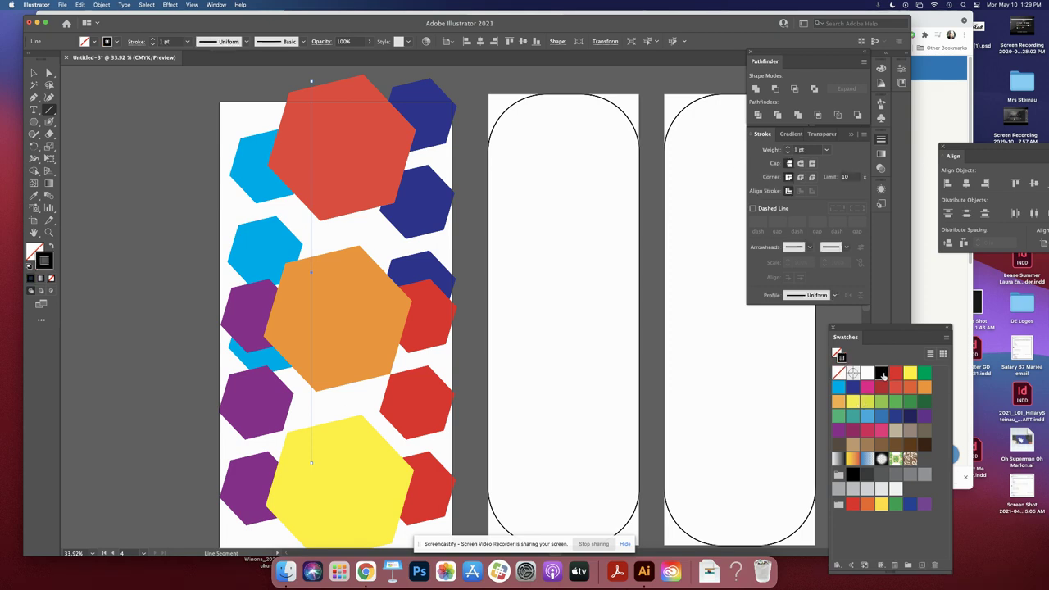
left_click(788, 148)
left_click(787, 147)
left_click(788, 147)
left_click(787, 147)
left_click(788, 147)
left_click(788, 148)
left_click(787, 147)
left_click(787, 148)
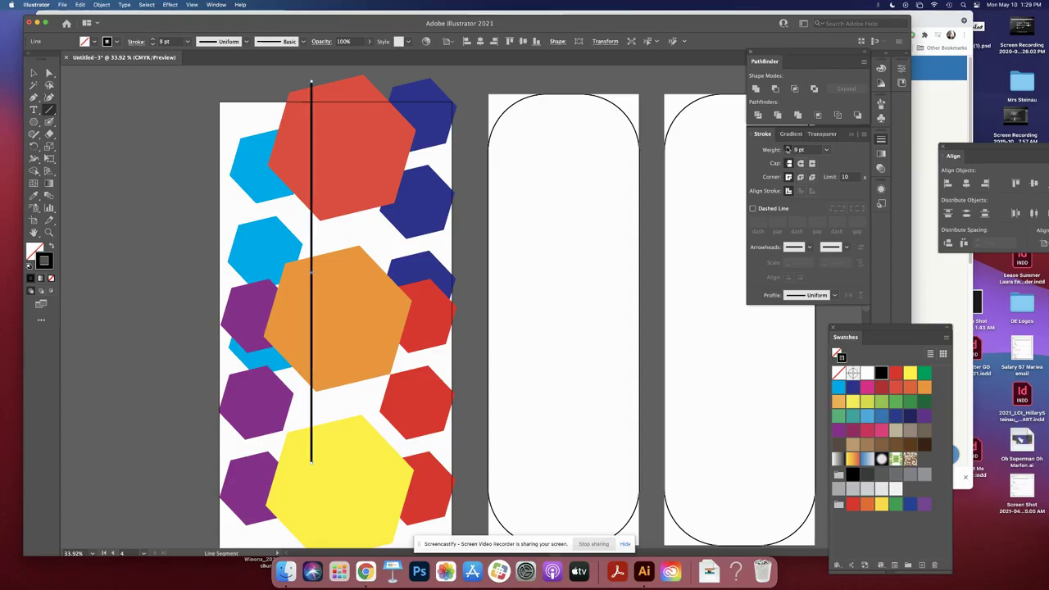
left_click(787, 148)
left_click(787, 148)
left_click(787, 147)
left_click(787, 147)
left_click(788, 147)
left_click(787, 148)
left_click(787, 147)
left_click(787, 147)
- Send the black line behind the hexagons and duplicate it to the right
left_click(33, 72)
left_click_drag(311, 209, 315, 218)
key("super+shift+bracketleft")
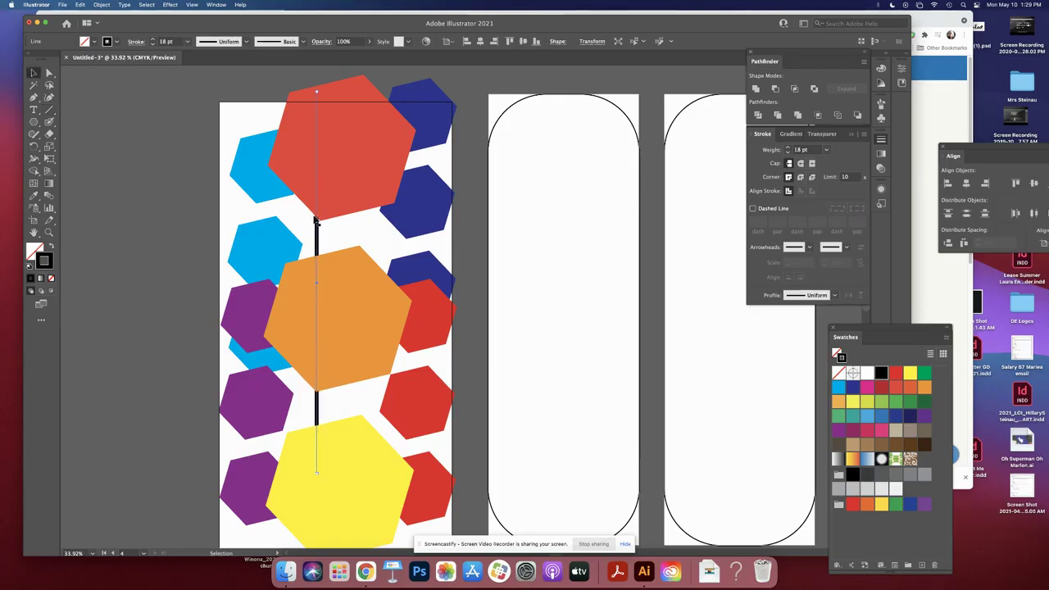
left_click(129, 195)
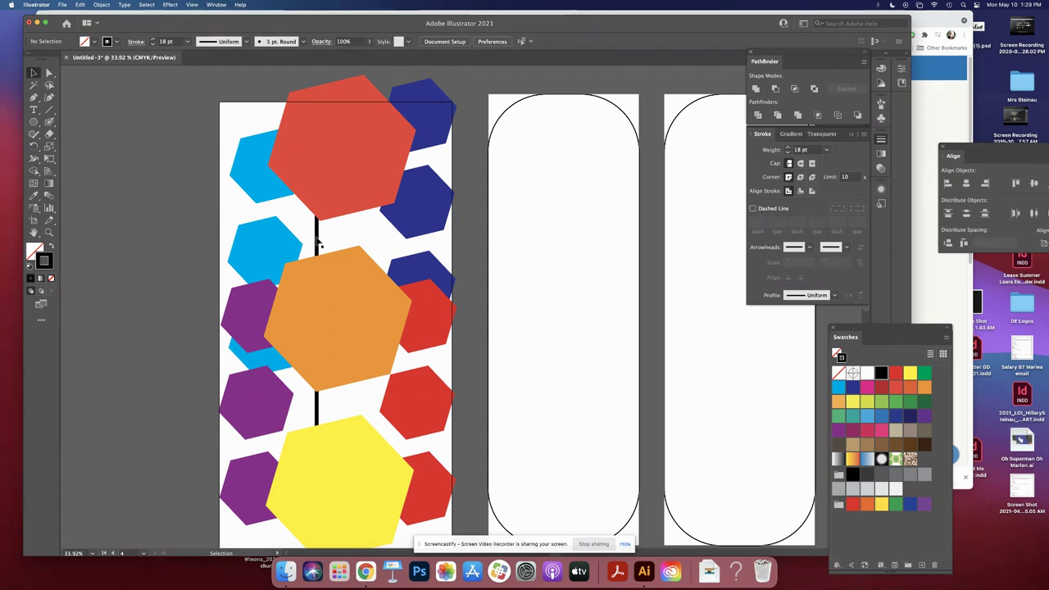
left_click_drag(316, 240, 270, 223)
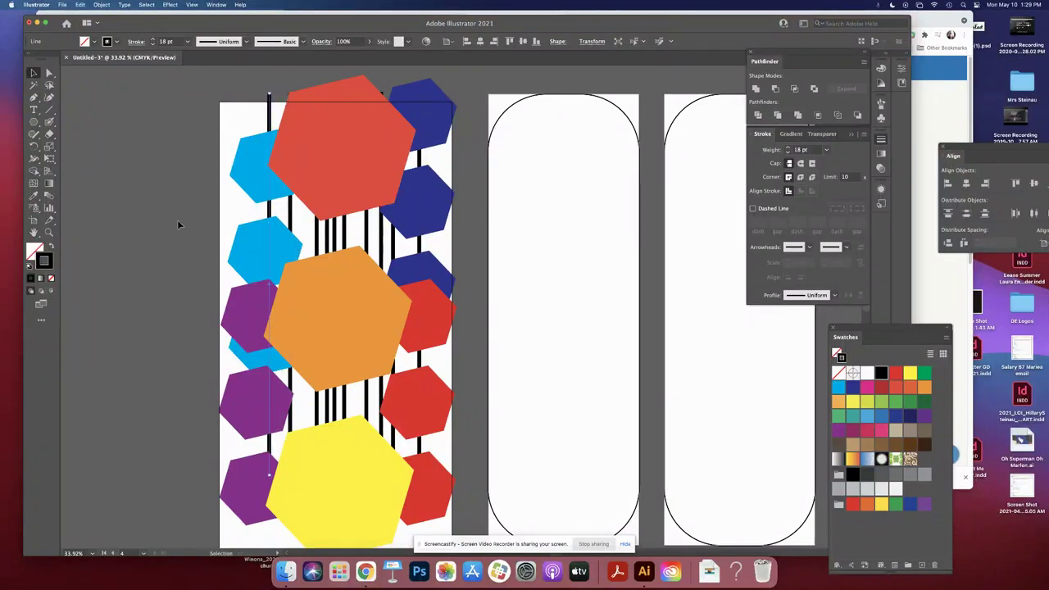
- Thicken one black stripe to a 55 pt stroke weight
left_click(180, 221)
left_click(283, 215)
left_click(799, 150)
type("55")
key("Return")
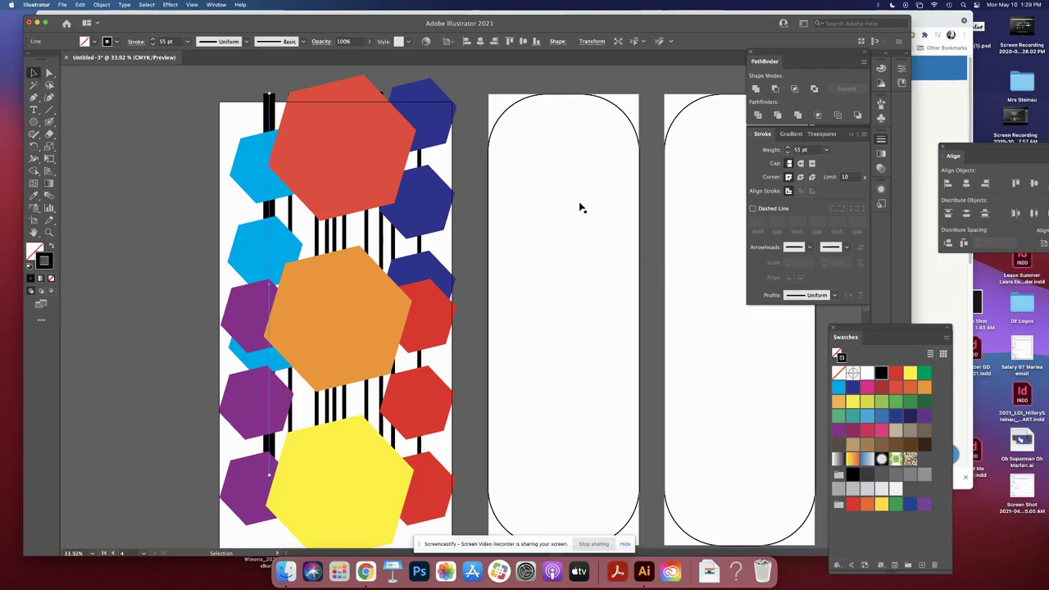
left_click(180, 177)
- Set another thin stripe to a 95 pt stroke weight
left_click(366, 234)
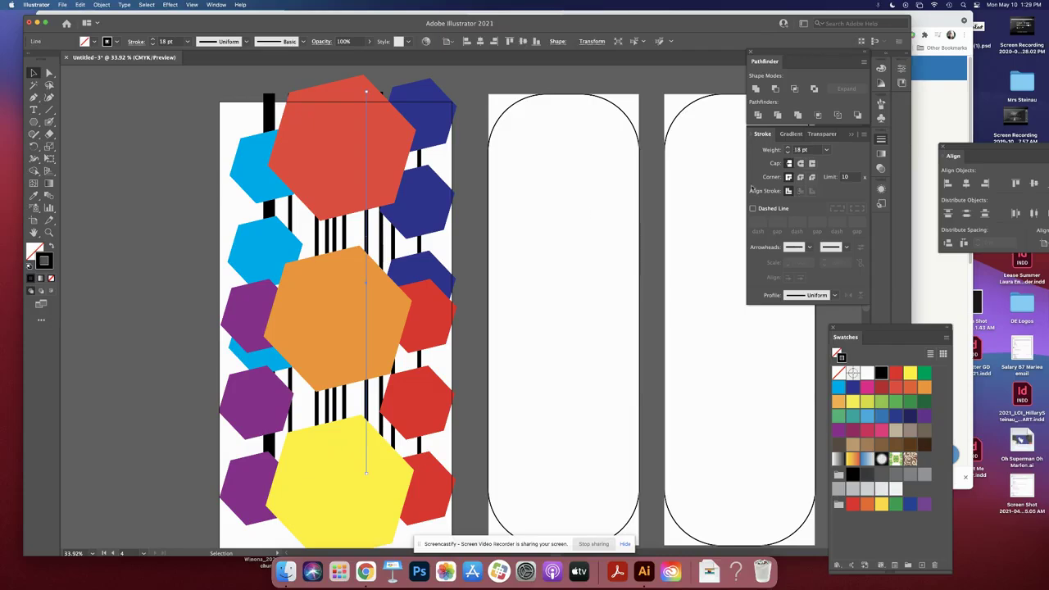
left_click(801, 151)
type("9")
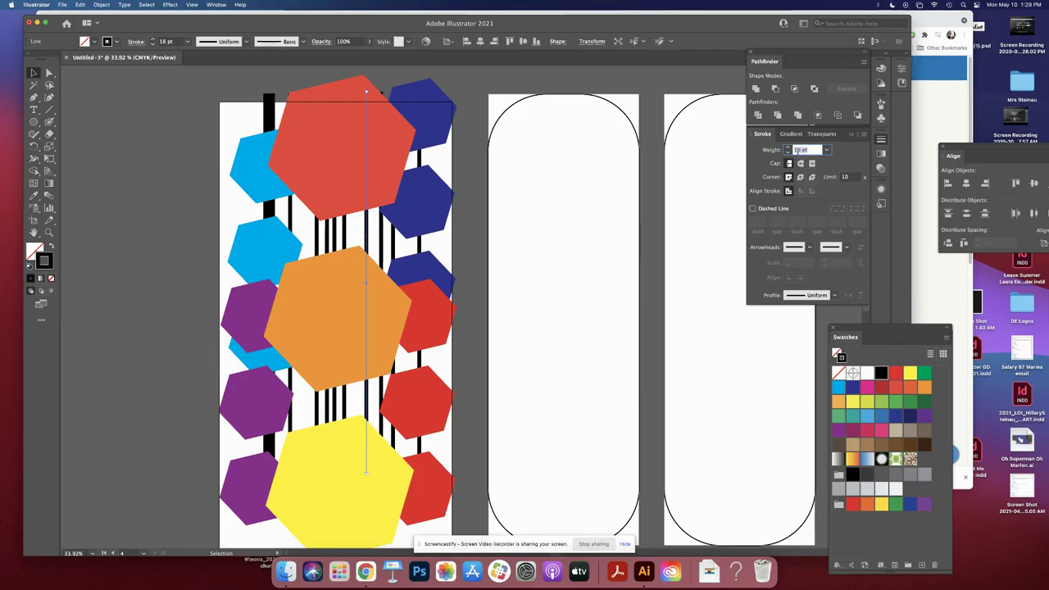
type("5")
key("Return")
left_click(131, 239)
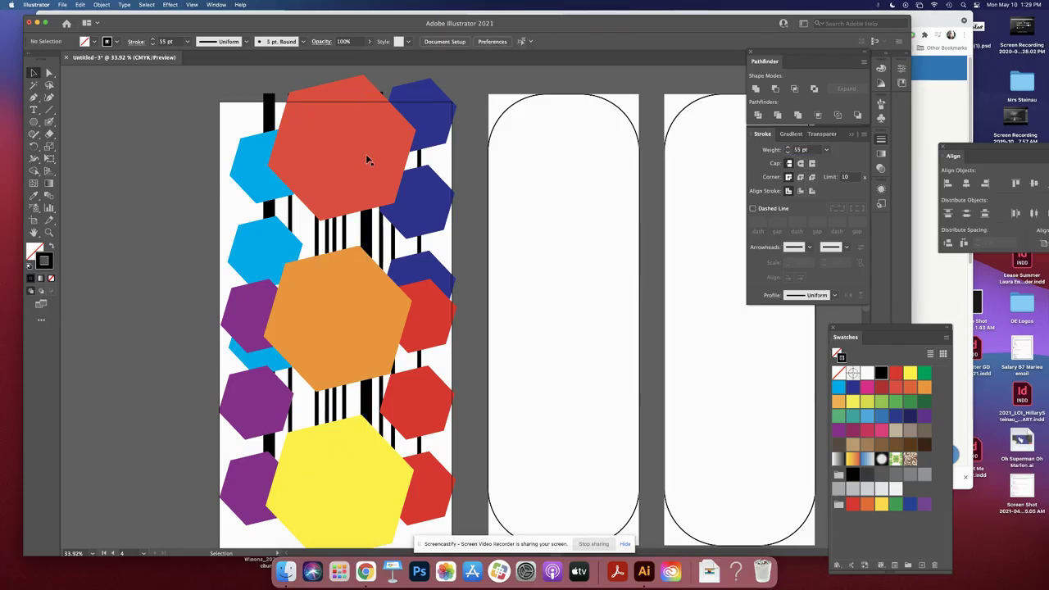
- Select the top-left cyan hexagon on the left artboard
left_click_drag(472, 280, 580, 281)
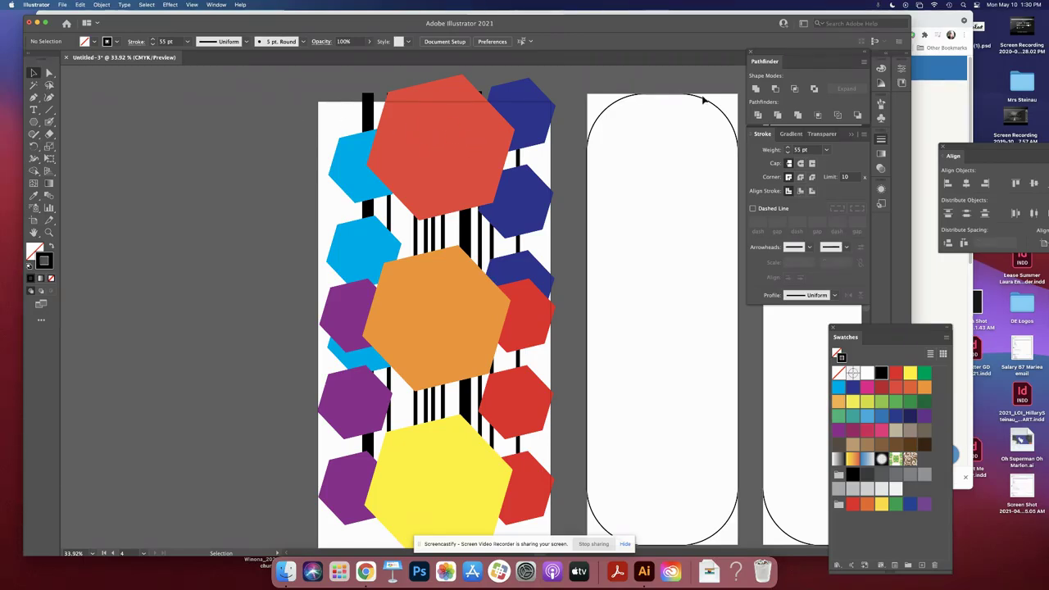
left_click(341, 171)
left_click(304, 132)
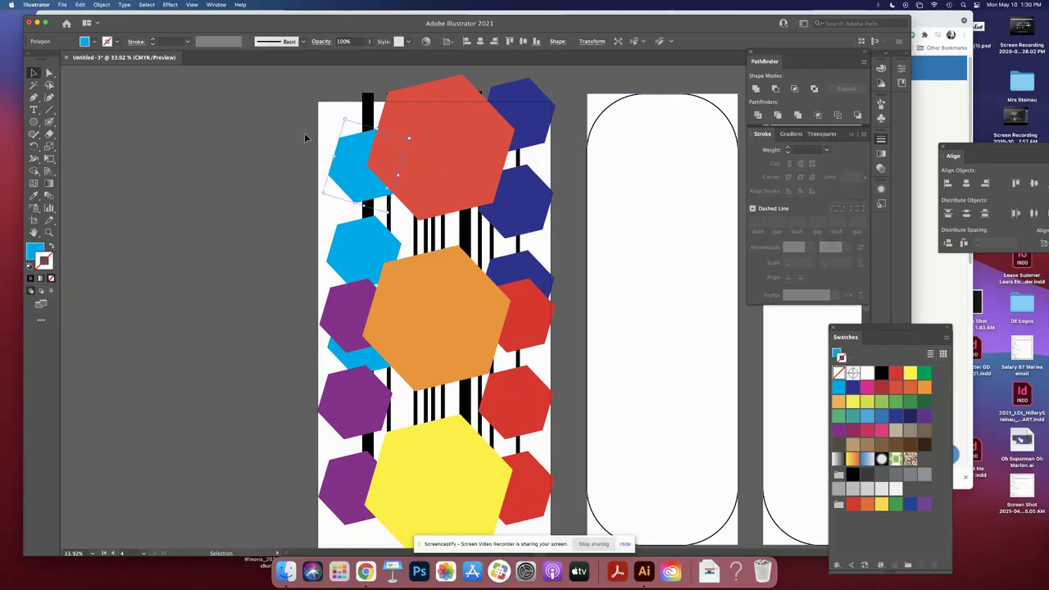
- Drag the rounded board outline from the middle artboard over the hexagon artwork
key("super+y")
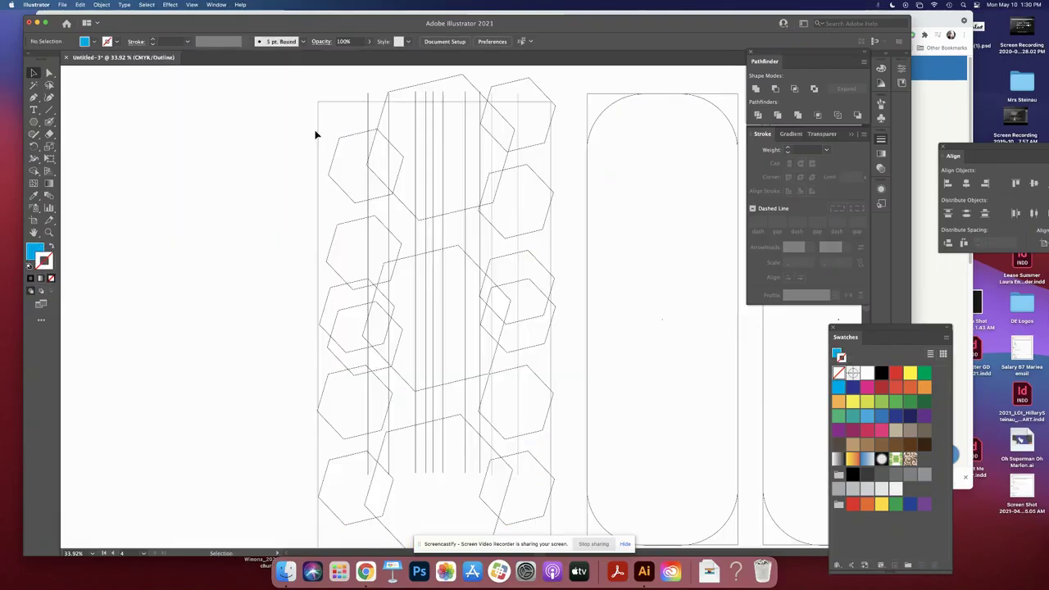
key("super+y")
scroll(508, 205, "right", 5)
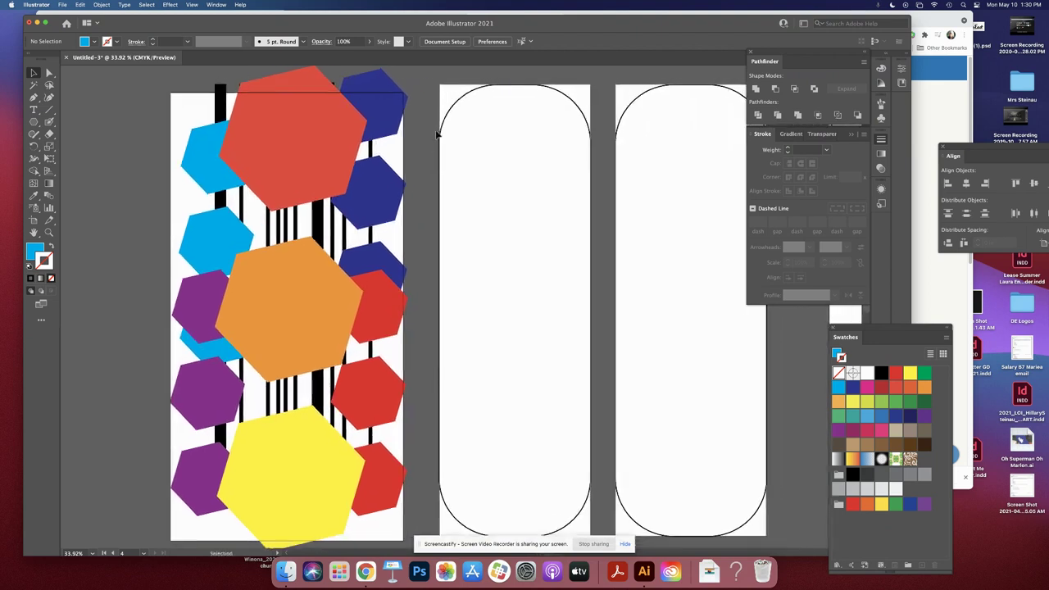
left_click(443, 130)
left_click_drag(451, 103, 220, 114)
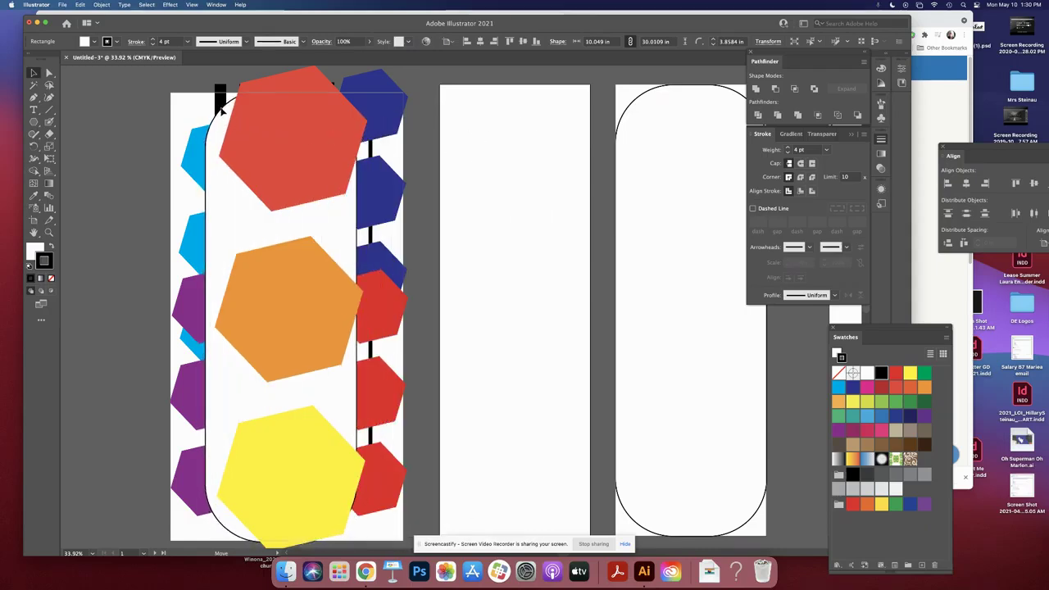
- Bring the board outline to the front and set its fill to None
left_click(95, 5)
mouse_move(114, 26)
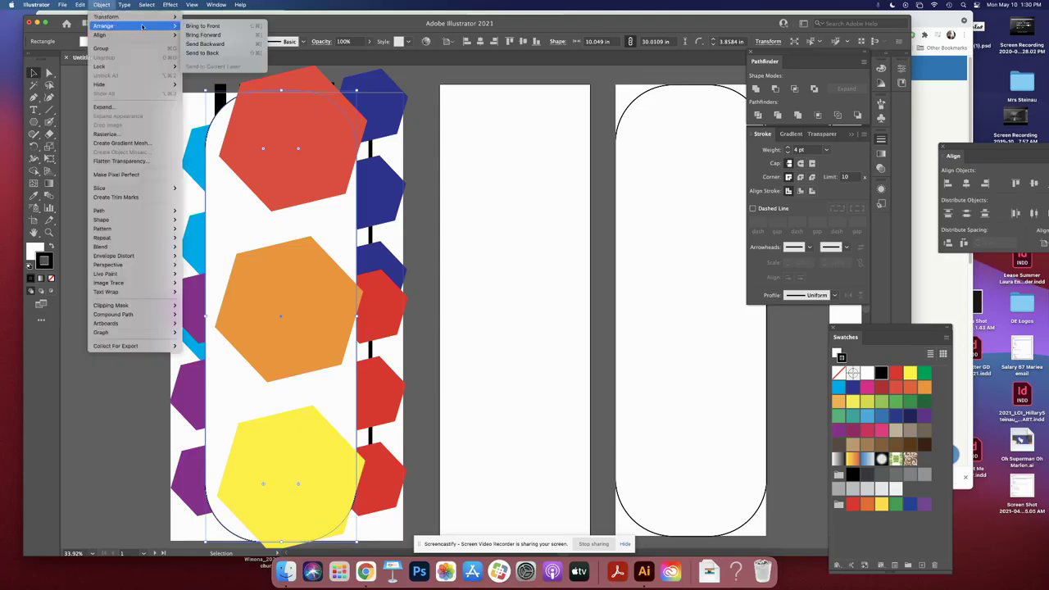
left_click(200, 26)
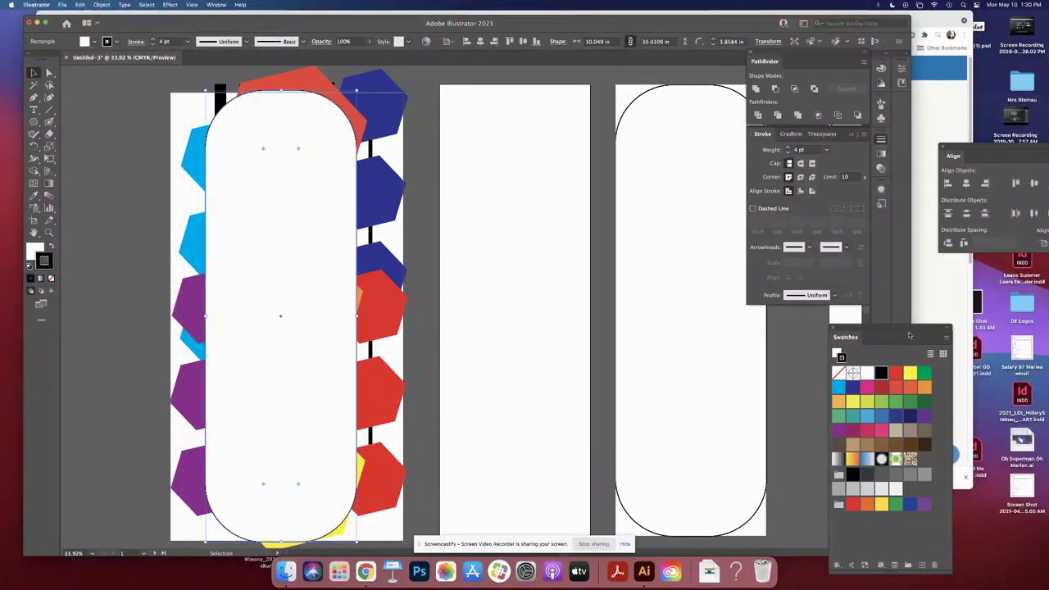
left_click(837, 352)
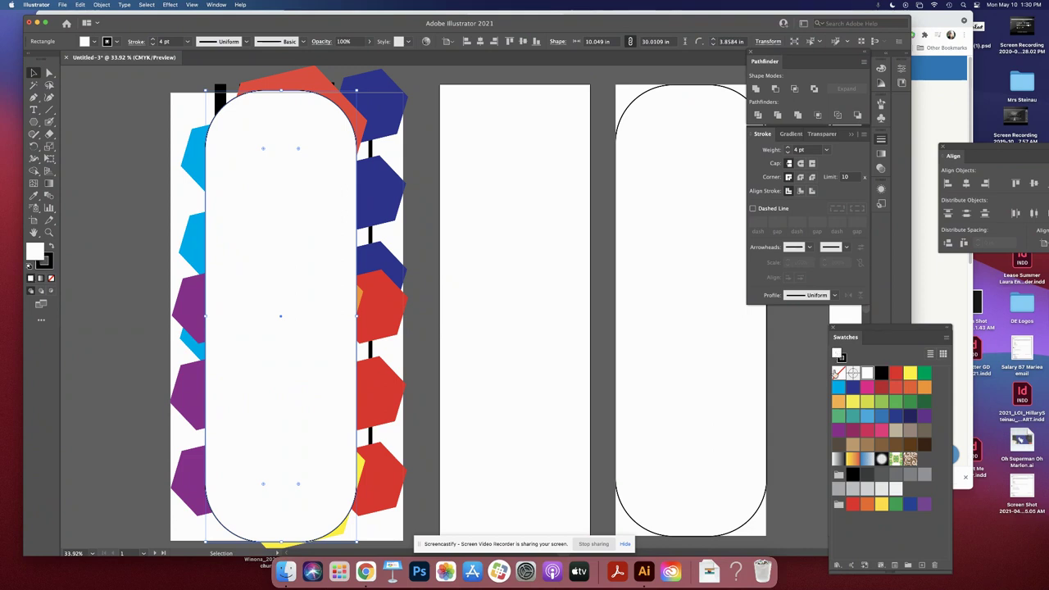
left_click(838, 373)
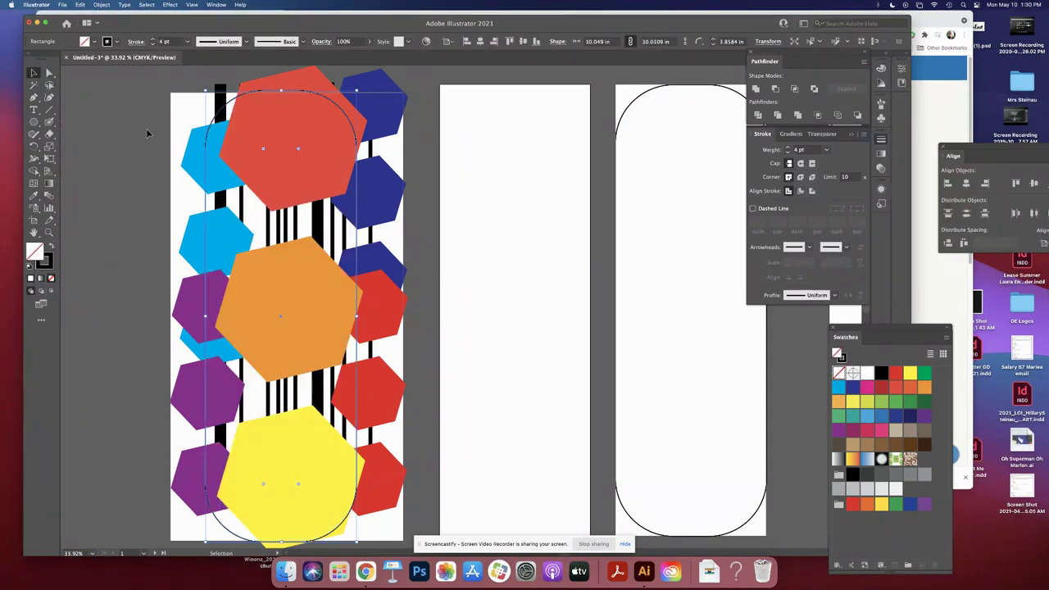
- Shift the board outline slightly left so it is centred over the design
left_click(240, 138)
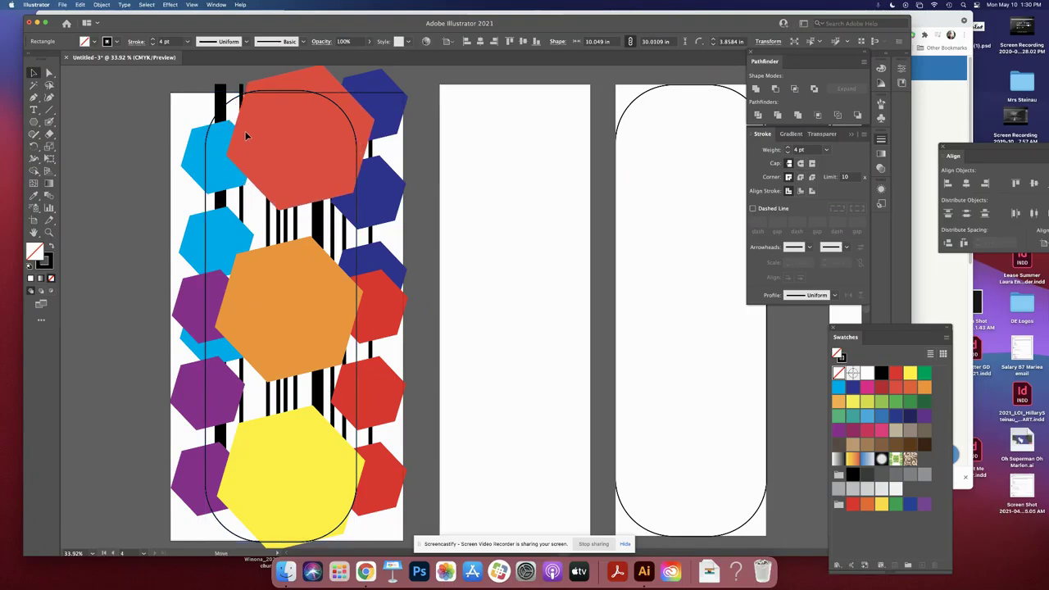
left_click(211, 129)
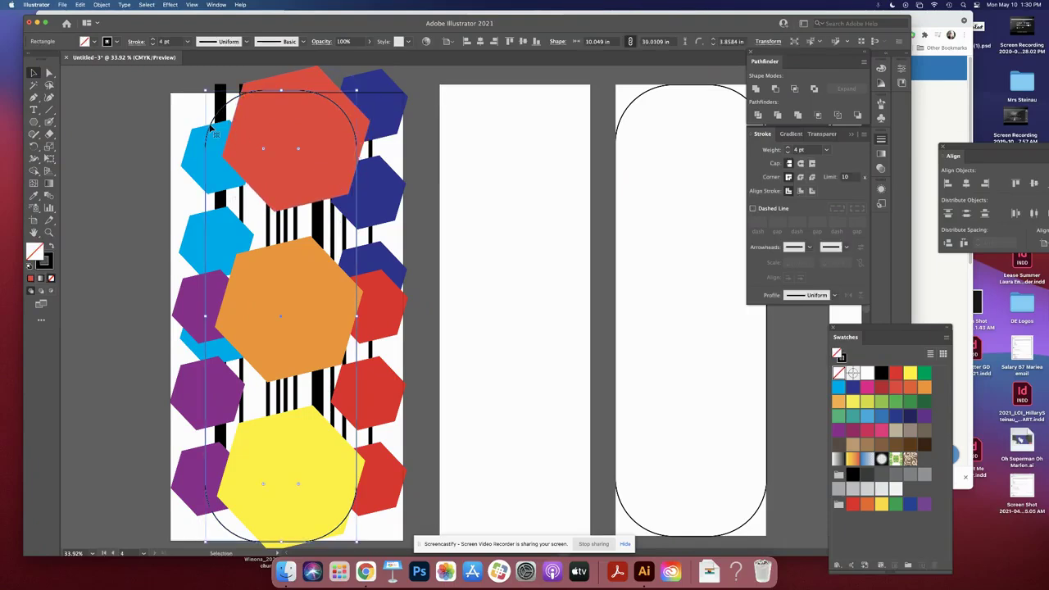
mouse_move(211, 125)
left_mouse_down()
mouse_move(189, 129)
mouse_move(244, 124)
mouse_move(217, 127)
left_mouse_up()
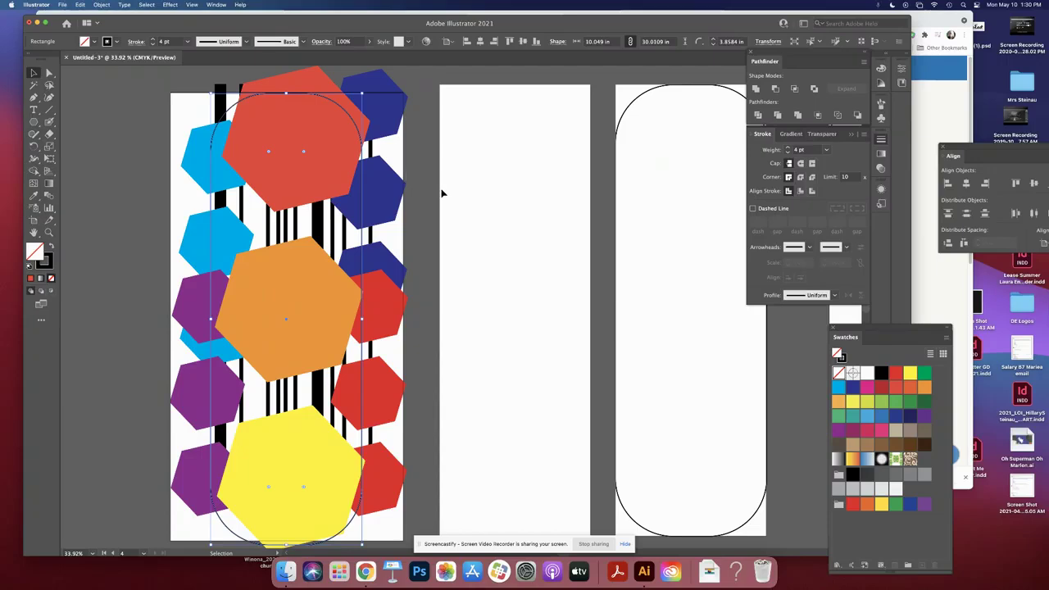
left_click(441, 193)
- Draw a rectangle over the board area, fill it magenta, and send it to the back
left_click(34, 121)
left_click(61, 123)
left_click_drag(200, 77, 376, 481)
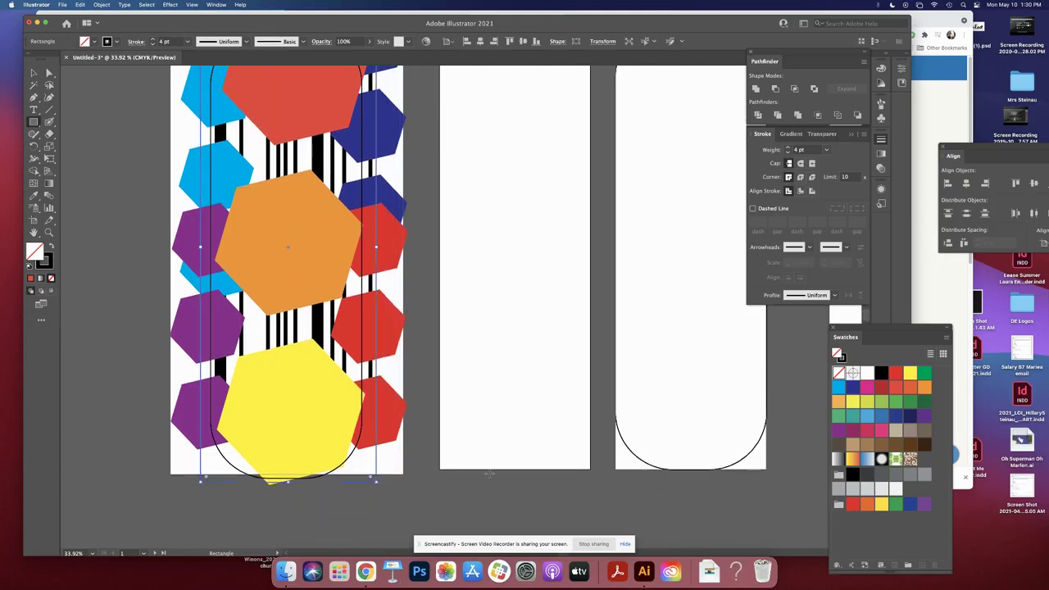
left_click(865, 389)
key("super+shift+bracketleft")
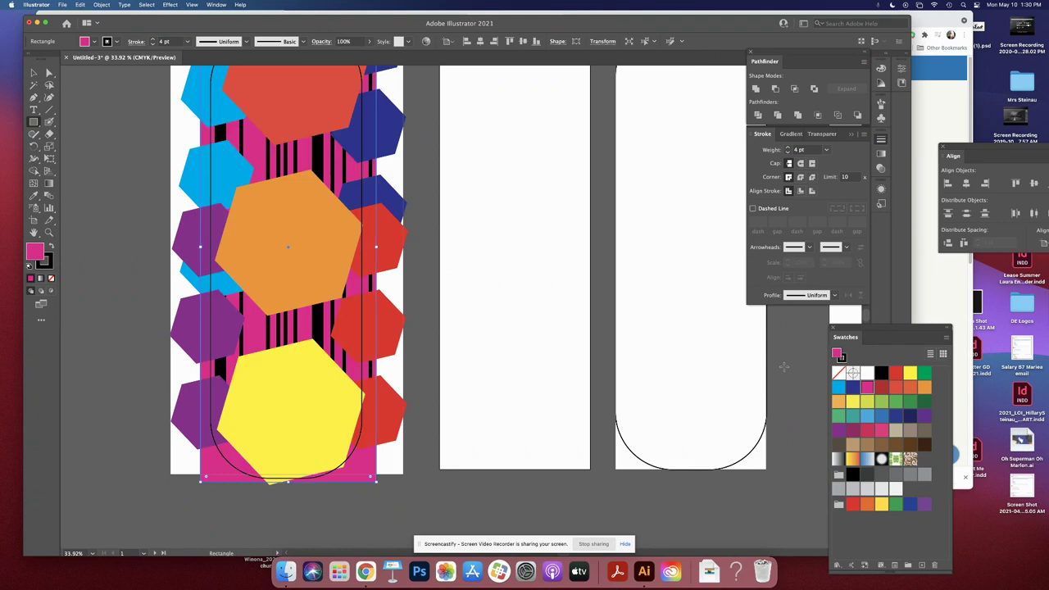
scroll(581, 352, "up", 5)
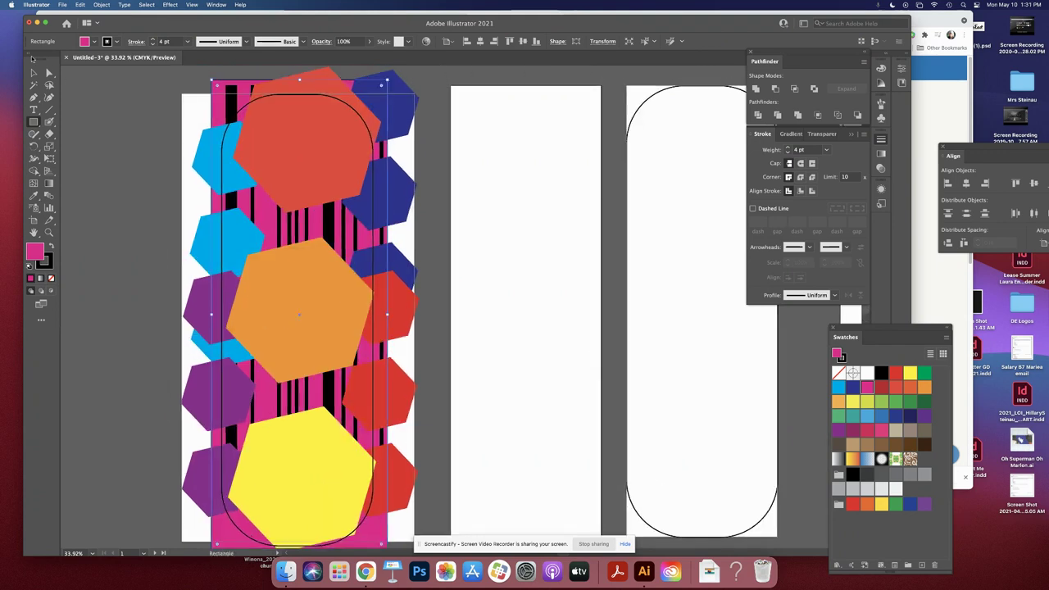
left_click(34, 73)
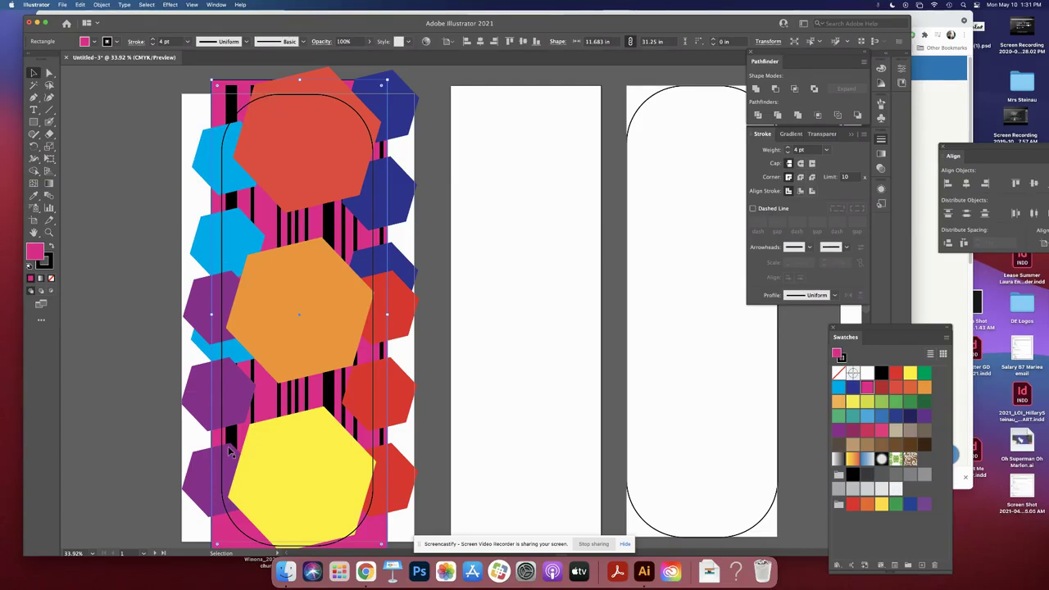
- Bring the rounded board outline to the very front of the artwork
left_click(156, 212)
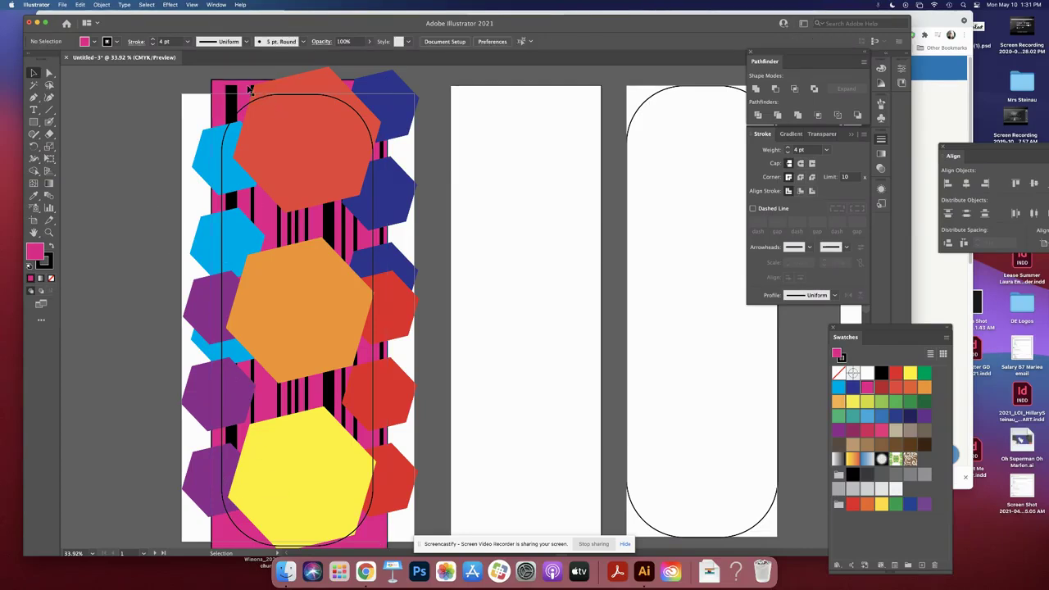
left_click(281, 99)
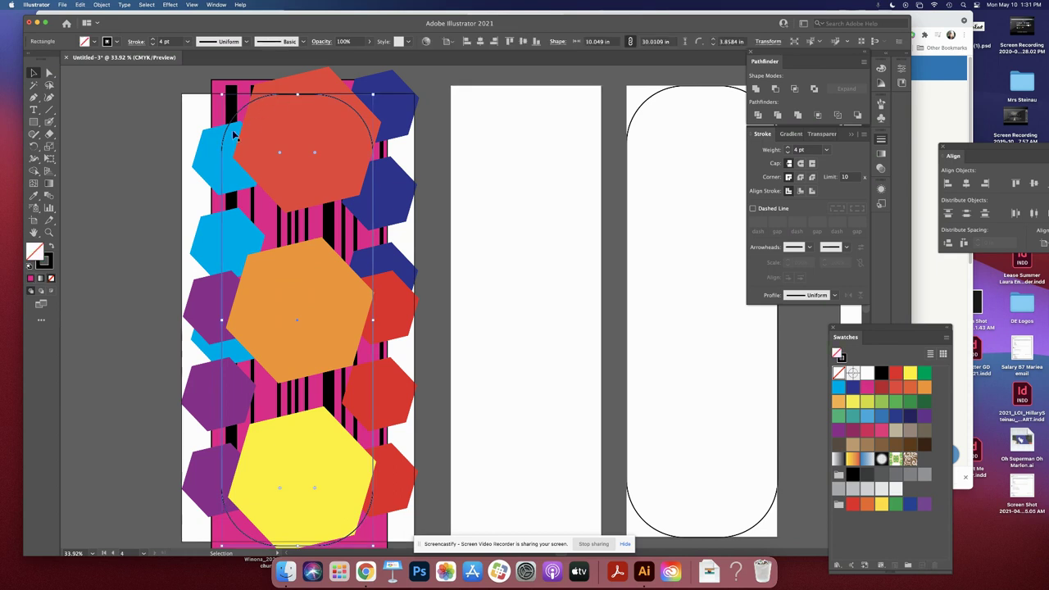
left_click(99, 5)
mouse_move(140, 25)
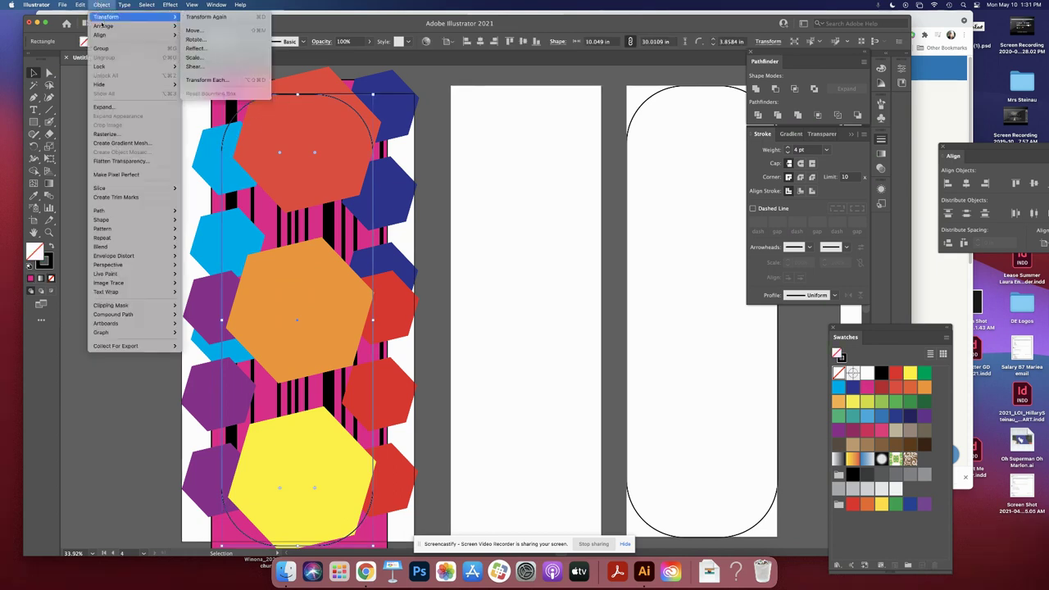
left_click(222, 28)
left_click(154, 116)
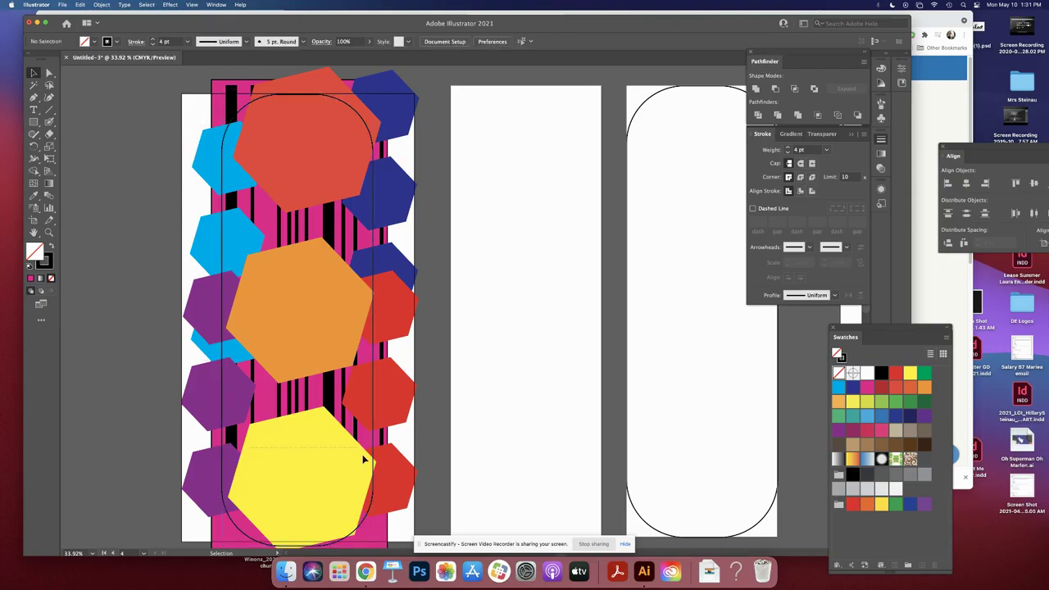
- Select all the left-artboard artwork and make a clipping mask with the board outline
left_click_drag(424, 541, 370, 358)
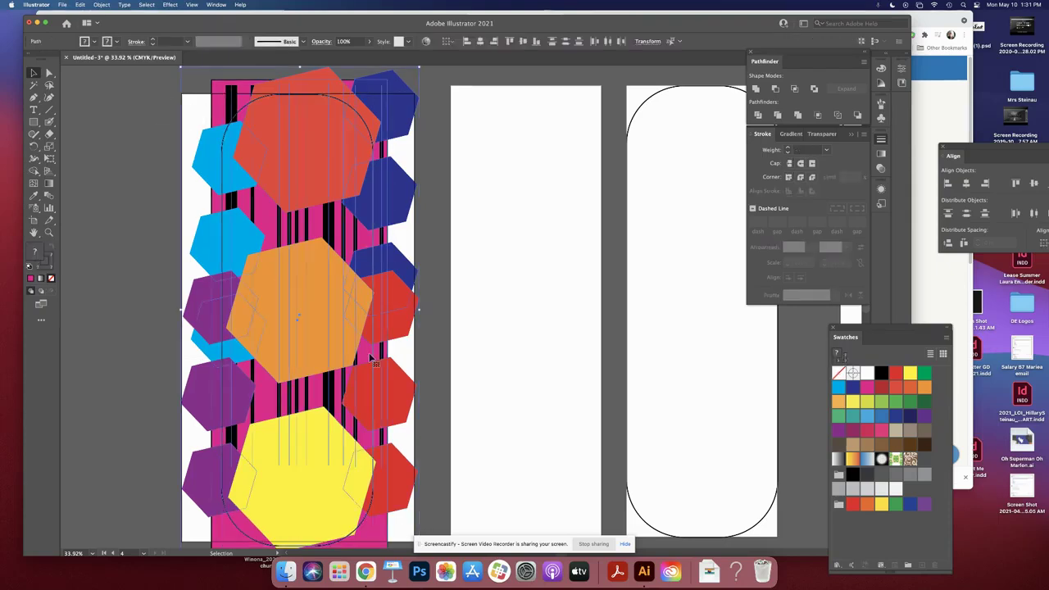
left_click(102, 5)
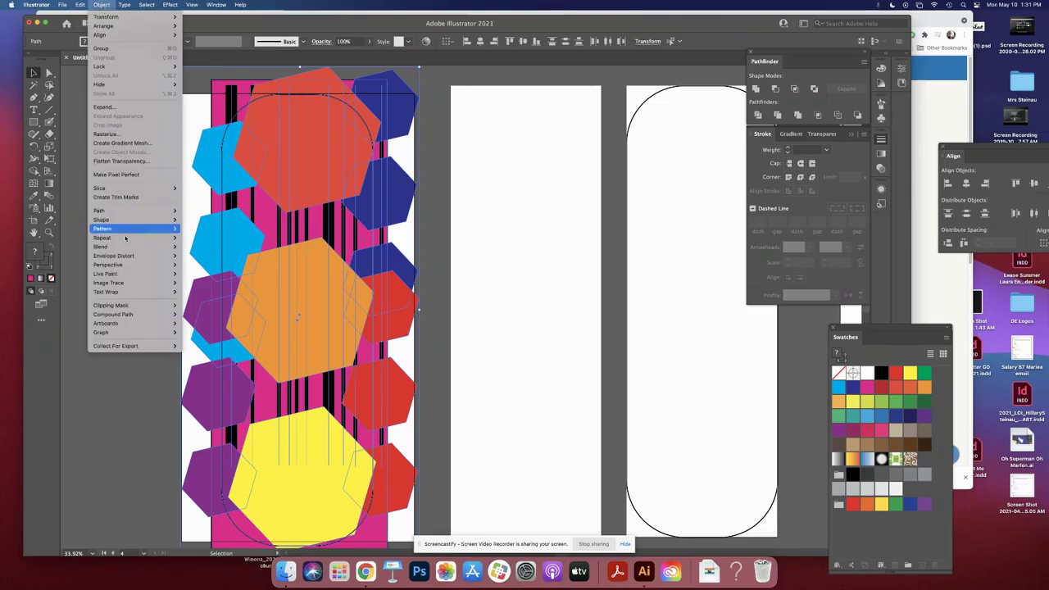
mouse_move(151, 307)
left_click(194, 306)
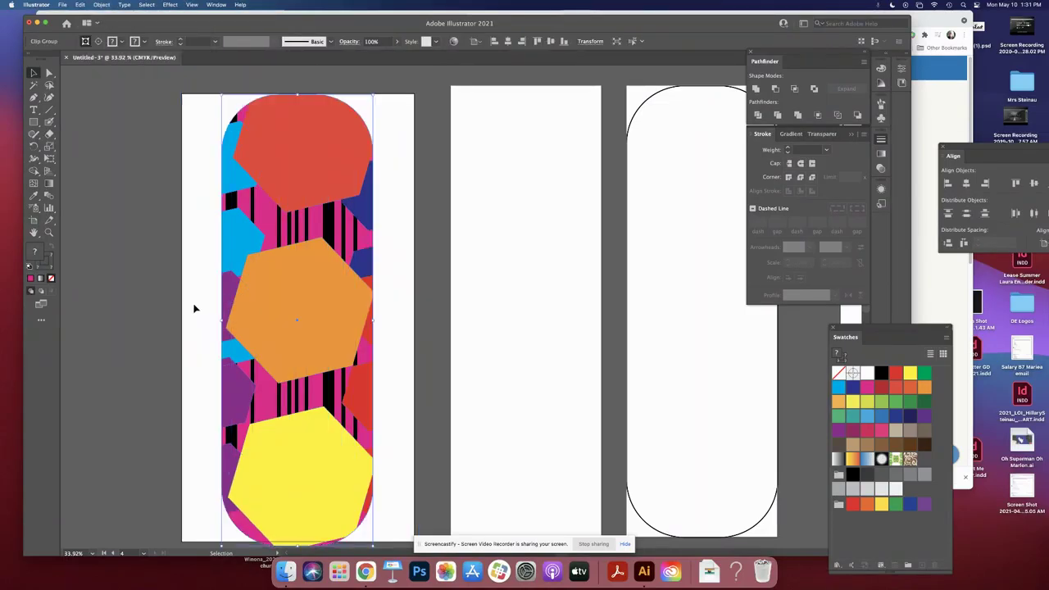
left_click(131, 284)
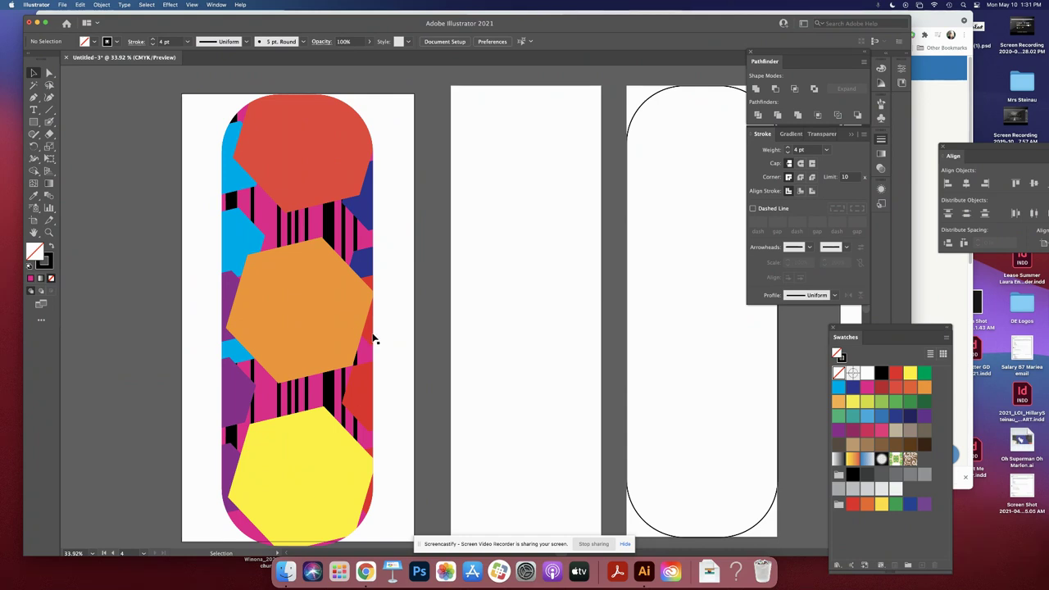
- Nudge the clipped board design slightly up-left, then return to the Schoology assignment in Chrome
scroll(392, 345, "down", 1)
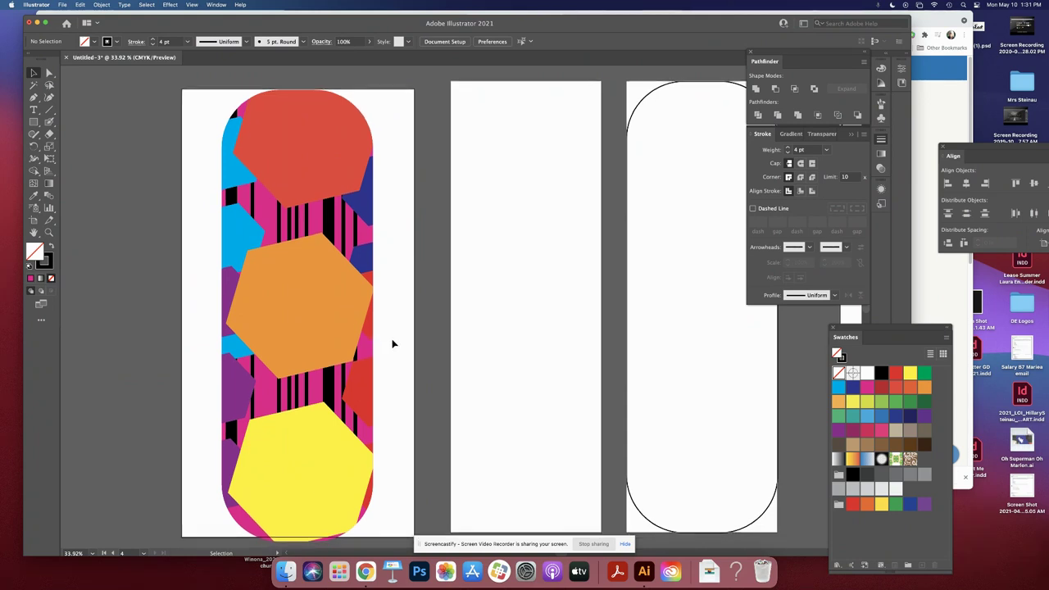
scroll(393, 344, "up", 5)
scroll(390, 342, "down", 4)
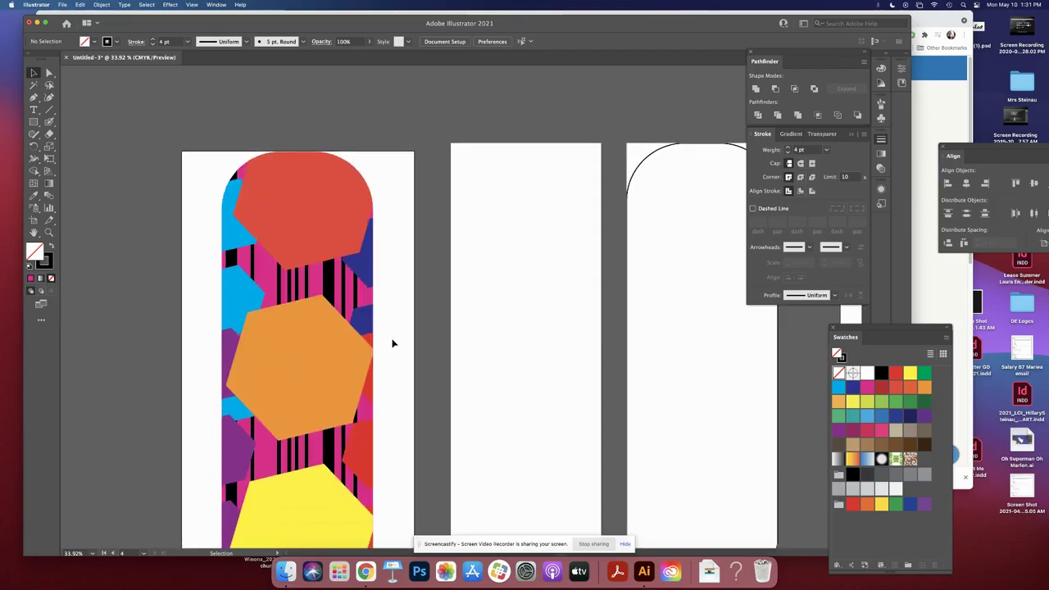
scroll(392, 341, "down", 3)
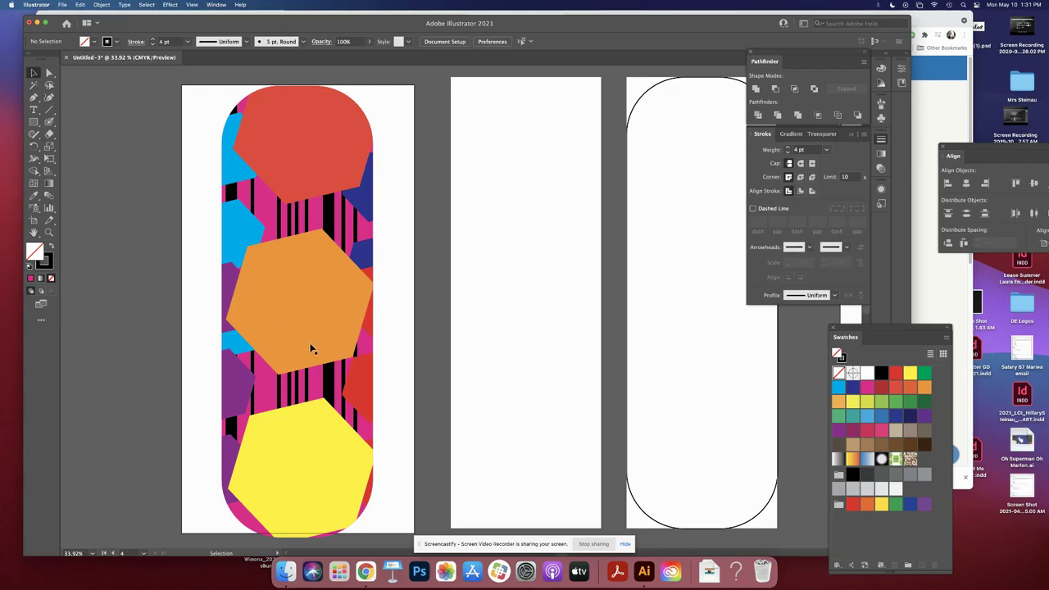
mouse_move(329, 316)
left_mouse_down()
mouse_move(332, 300)
mouse_move(325, 311)
left_mouse_up()
left_click(365, 571)
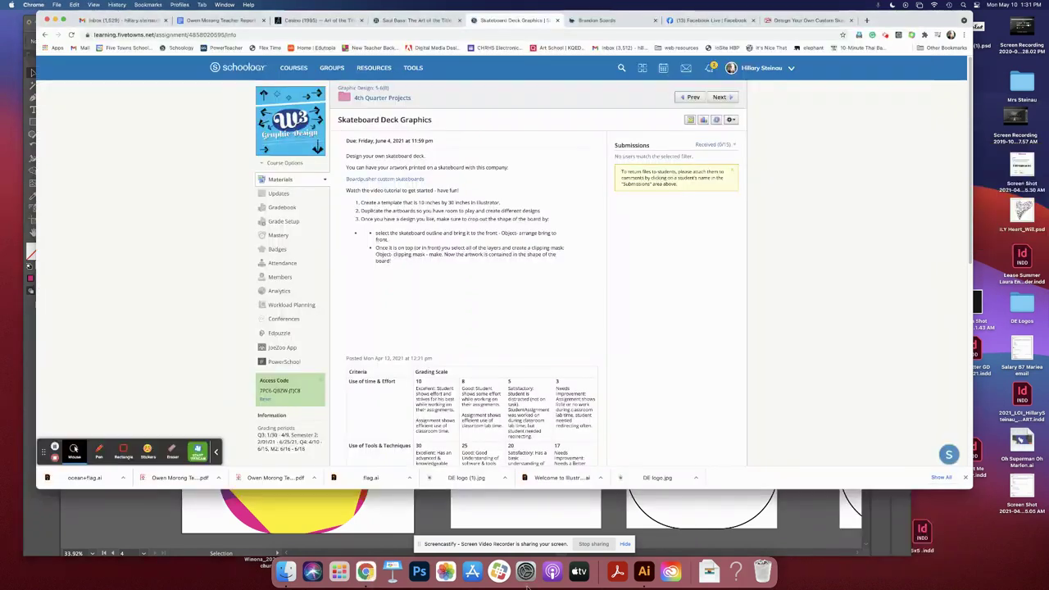